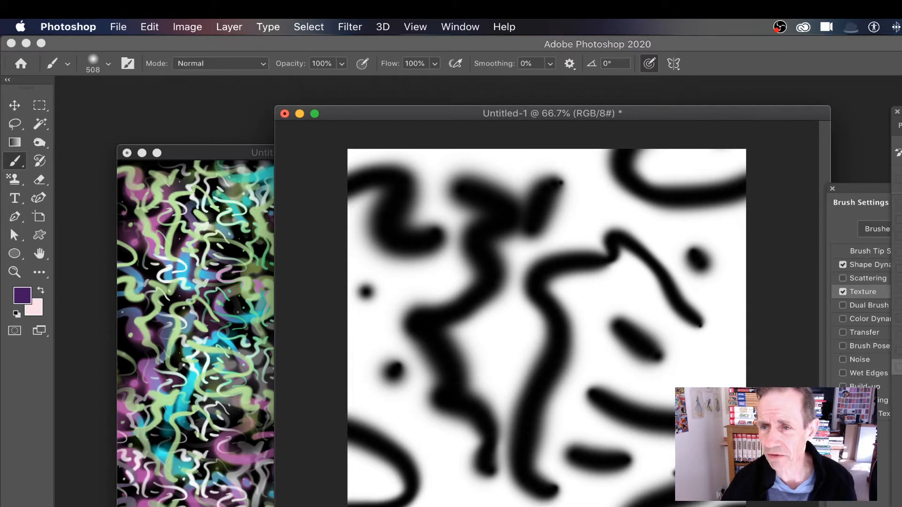
Step: Clear all the black strokes from the Untitled-1 canvas and check the Soft Round brush's size and hardness
key("BackSpace")
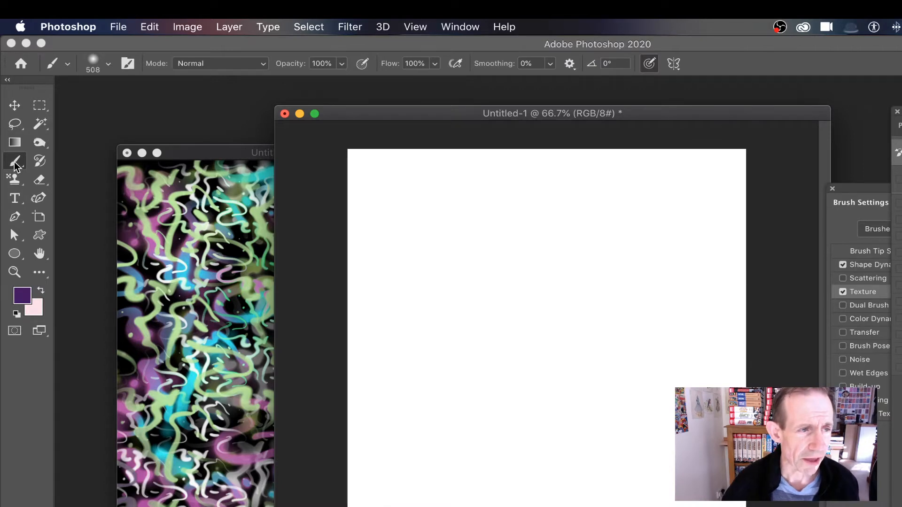
left_click(108, 66)
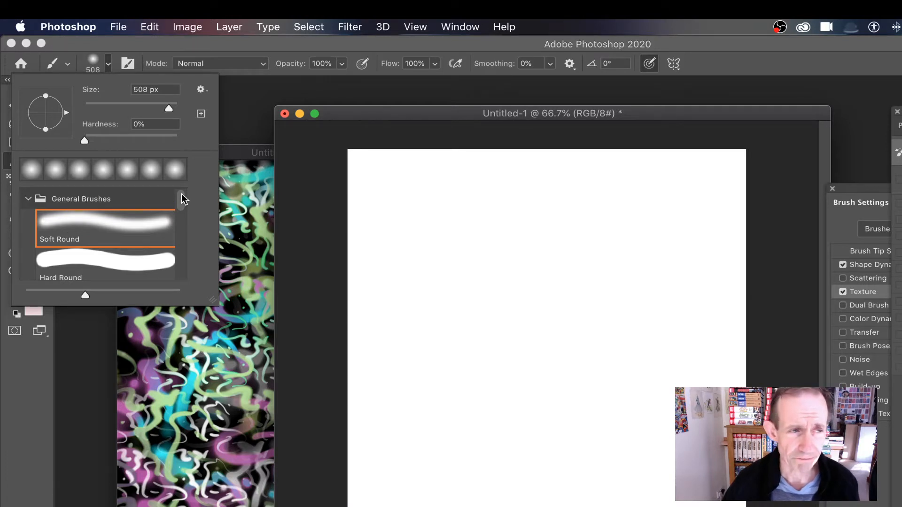
left_click(509, 114)
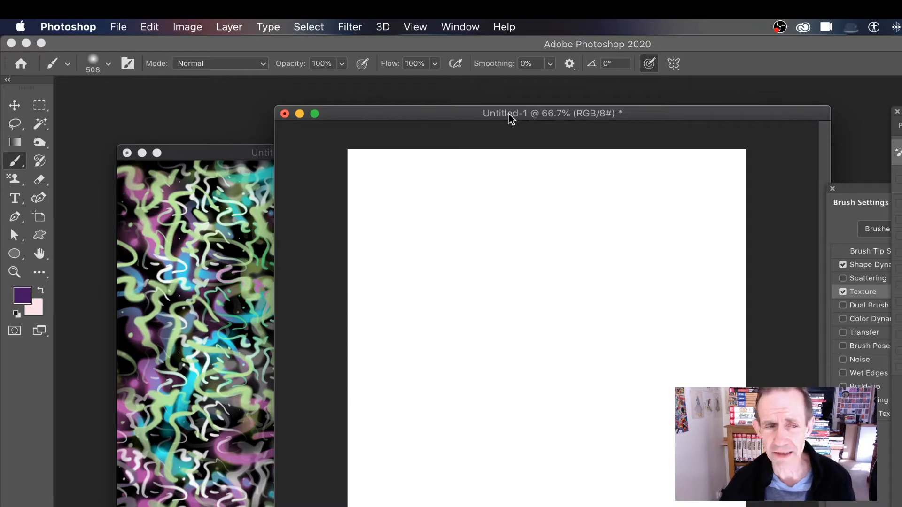
Step: Set the foreground colour to dark red #440000
left_click(29, 301)
left_click_drag(235, 327, 131, 379)
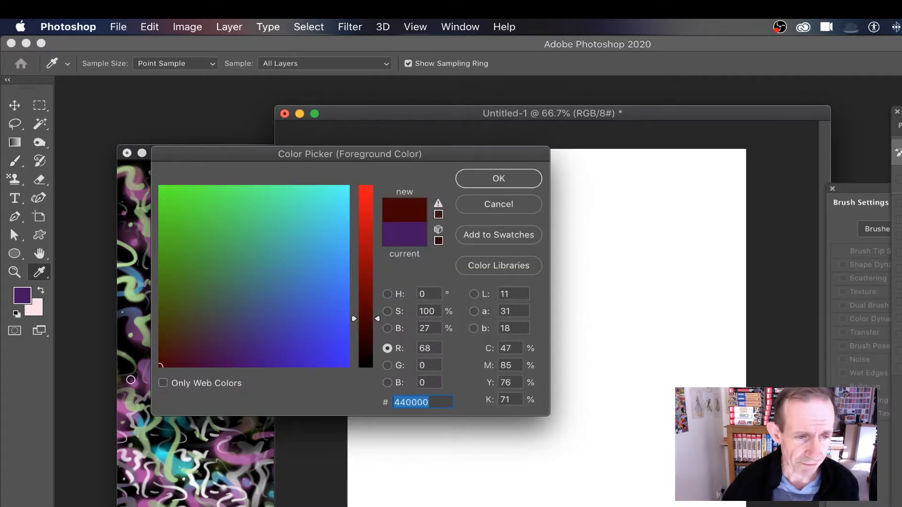
left_click(509, 180)
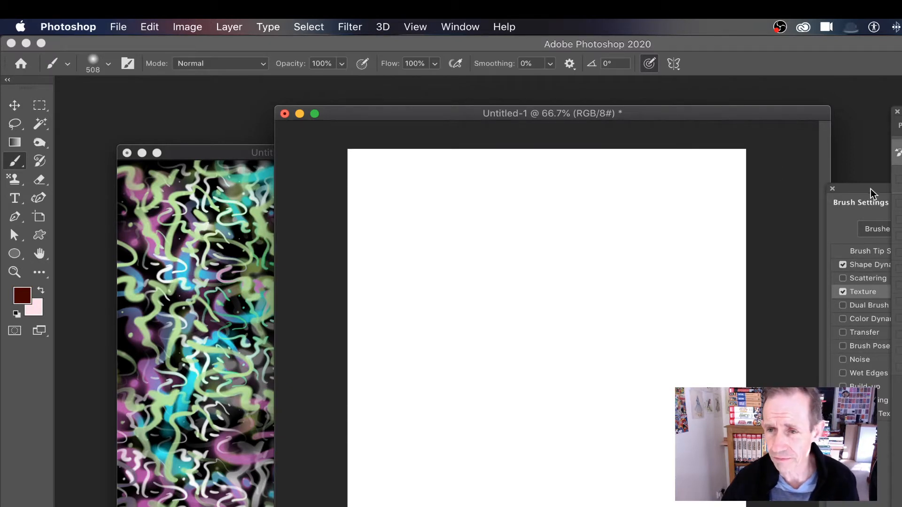
Step: Turn off Texture in the brush settings and select the enabled Shape Dynamics option
left_click(843, 291)
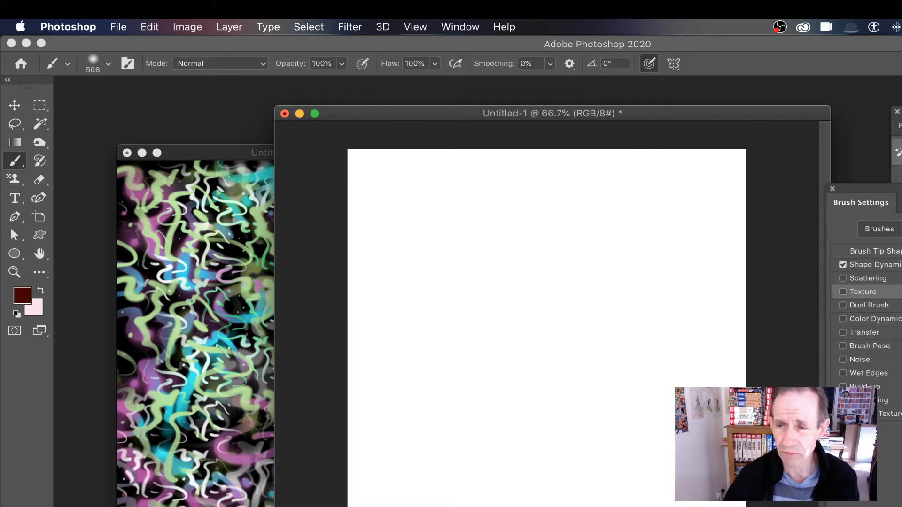
left_click(875, 265)
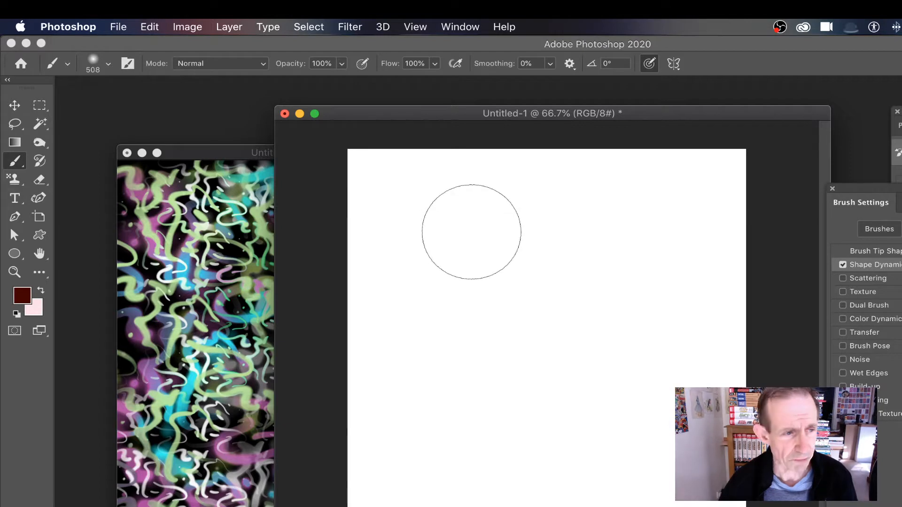
Step: Try two soft dark red test strokes across the blank canvas, undoing each one
mouse_move(451, 227)
left_mouse_down()
mouse_move(609, 306)
mouse_move(625, 349)
mouse_move(585, 429)
left_mouse_up()
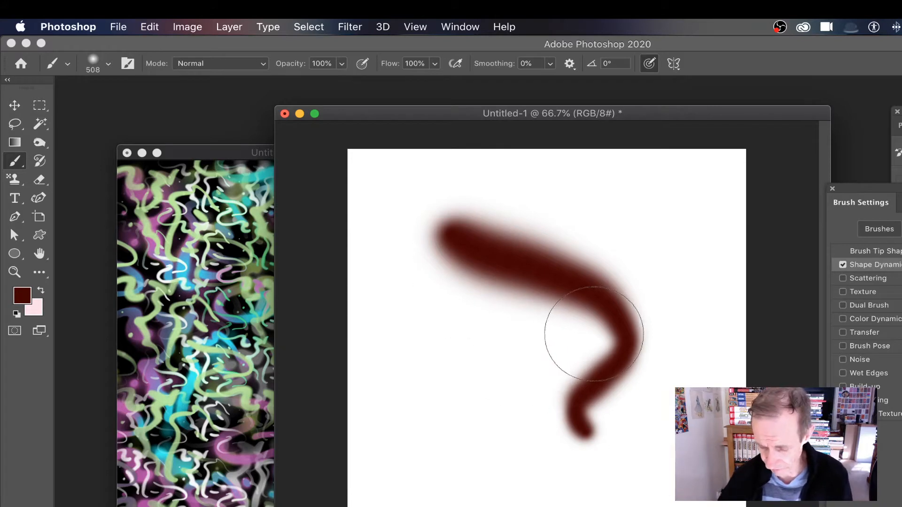
key("super+z")
mouse_move(472, 237)
left_mouse_down()
mouse_move(542, 278)
mouse_move(599, 344)
mouse_move(611, 407)
left_mouse_up()
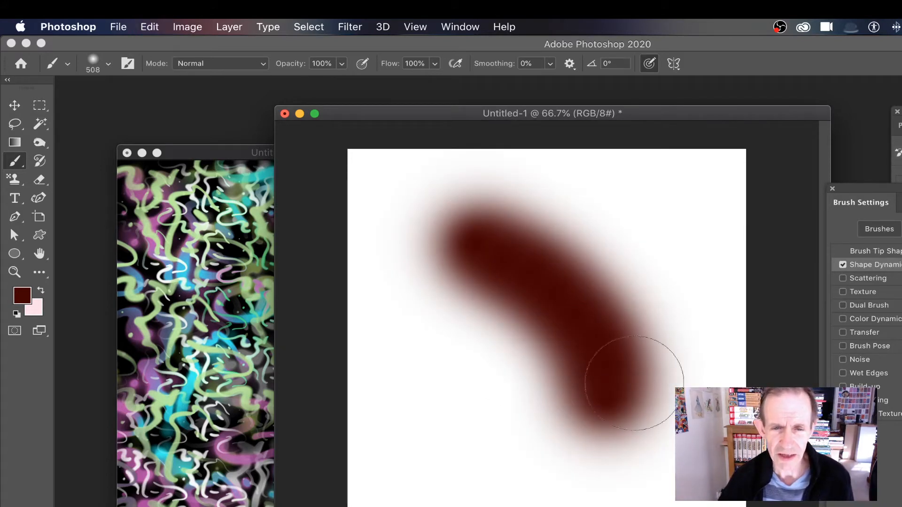
key("super+z")
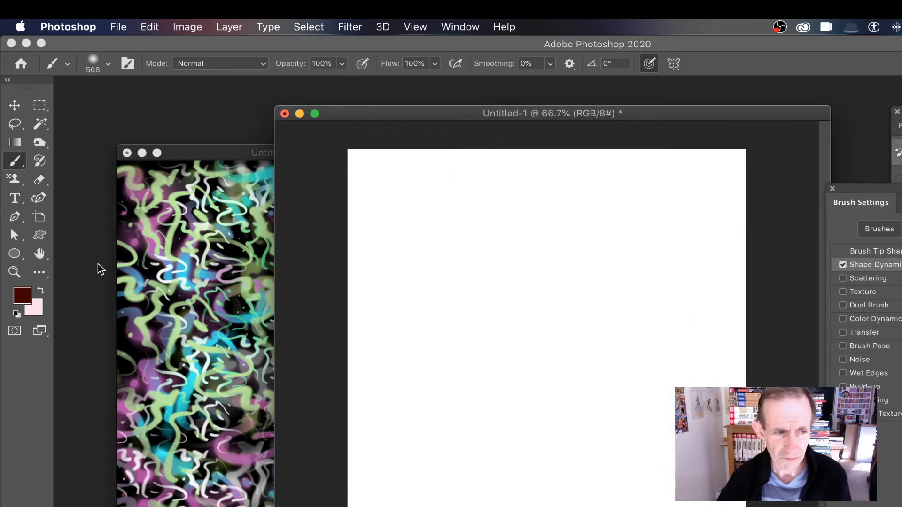
Step: Set the foreground colour to black, #000000
left_click(22, 295)
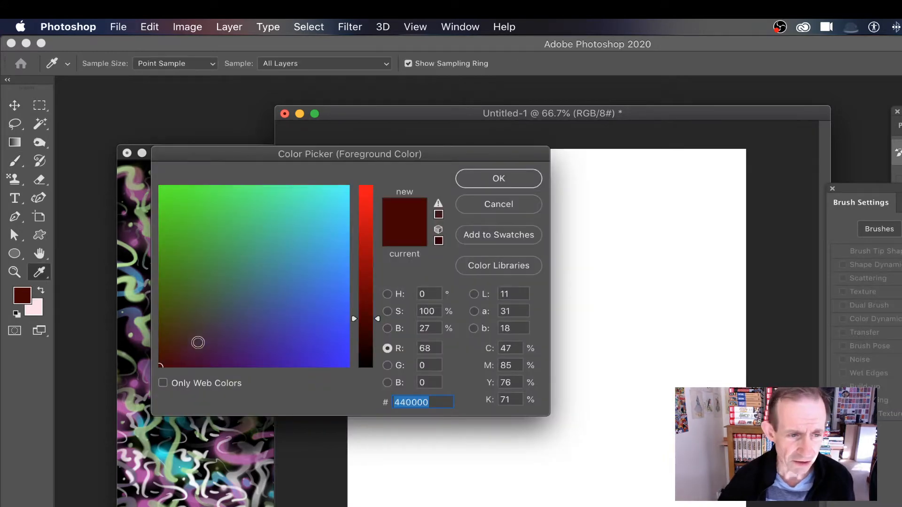
left_click_drag(368, 319, 364, 389)
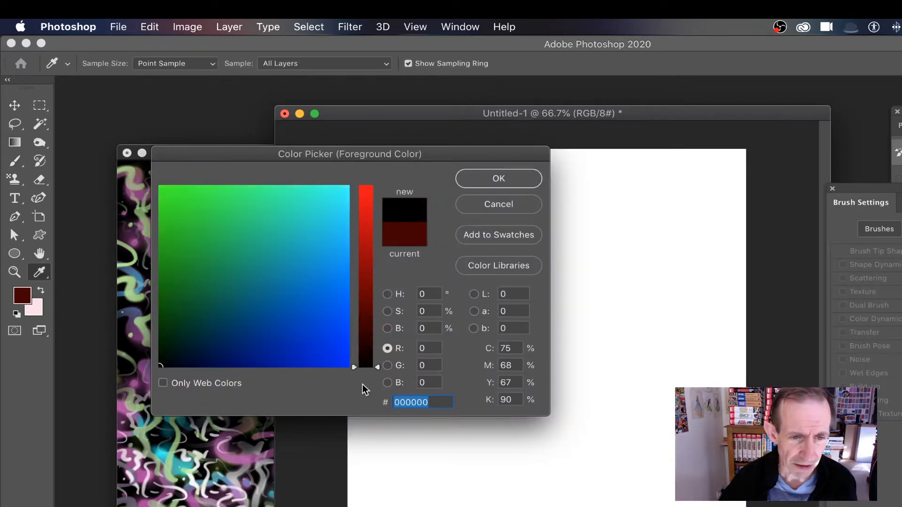
left_click(484, 177)
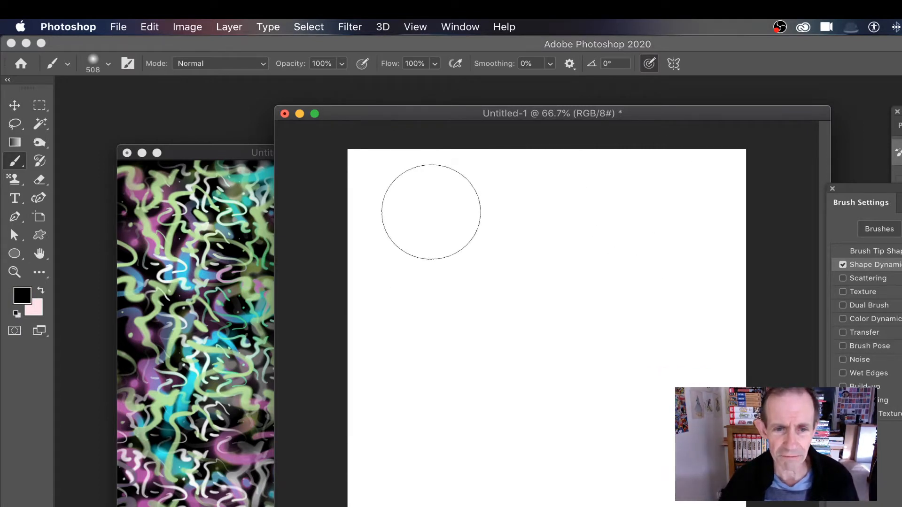
Step: Paint several soft, curving black strokes scattered across the canvas with the 508 px Soft Round brush
mouse_move(444, 223)
left_mouse_down()
mouse_move(578, 255)
mouse_move(578, 296)
left_mouse_up()
mouse_move(570, 336)
left_mouse_down()
mouse_move(494, 417)
mouse_move(477, 371)
left_mouse_up()
left_click(463, 320)
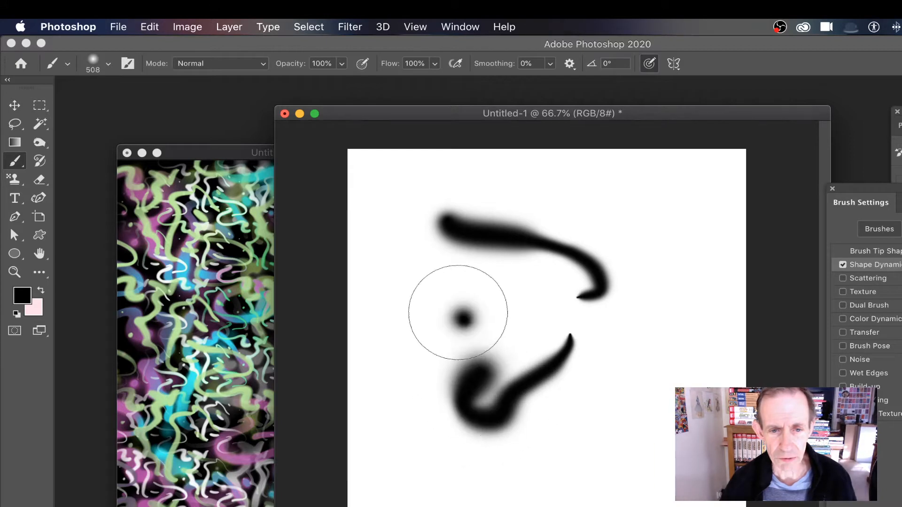
left_click_drag(463, 318, 395, 279)
mouse_move(583, 196)
left_mouse_down()
mouse_move(657, 274)
mouse_move(647, 381)
left_mouse_up()
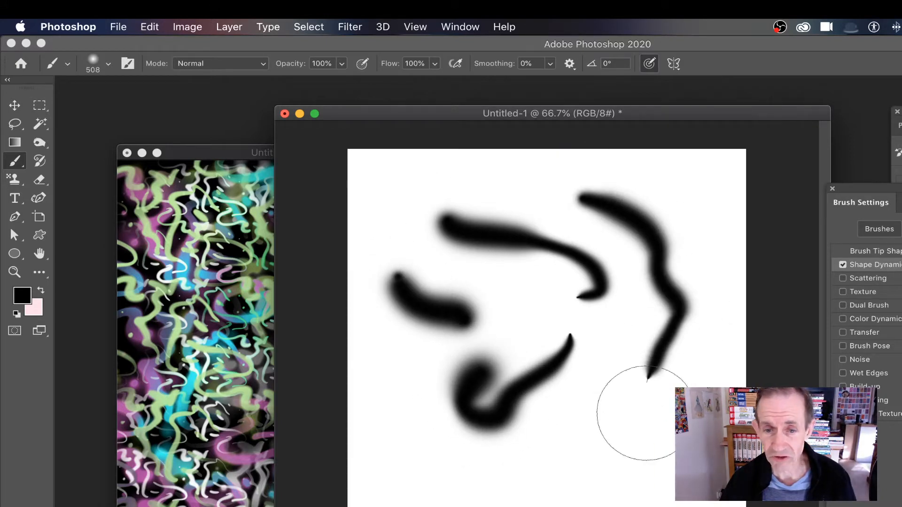
mouse_move(619, 329)
left_mouse_down()
mouse_move(603, 427)
mouse_move(541, 474)
left_mouse_up()
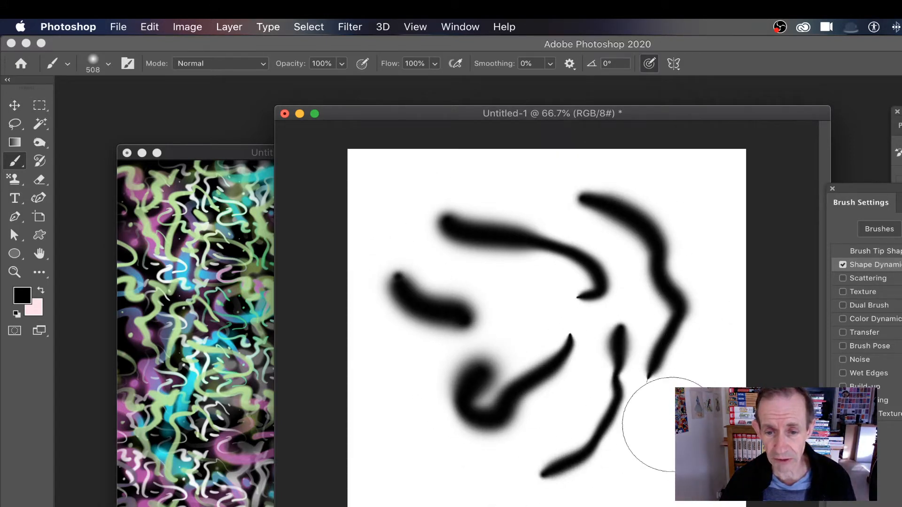
mouse_move(671, 424)
left_mouse_down()
mouse_move(644, 463)
mouse_move(594, 494)
left_mouse_up()
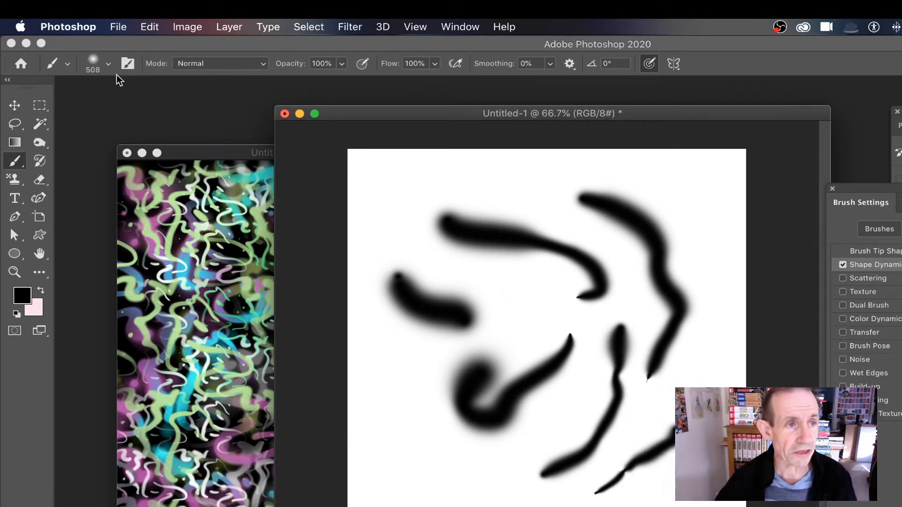
Step: Reduce the brush size to 316 px and paint thinner black strokes and dots in the gaps around the existing ones
left_click(108, 63)
left_click_drag(165, 109, 159, 109)
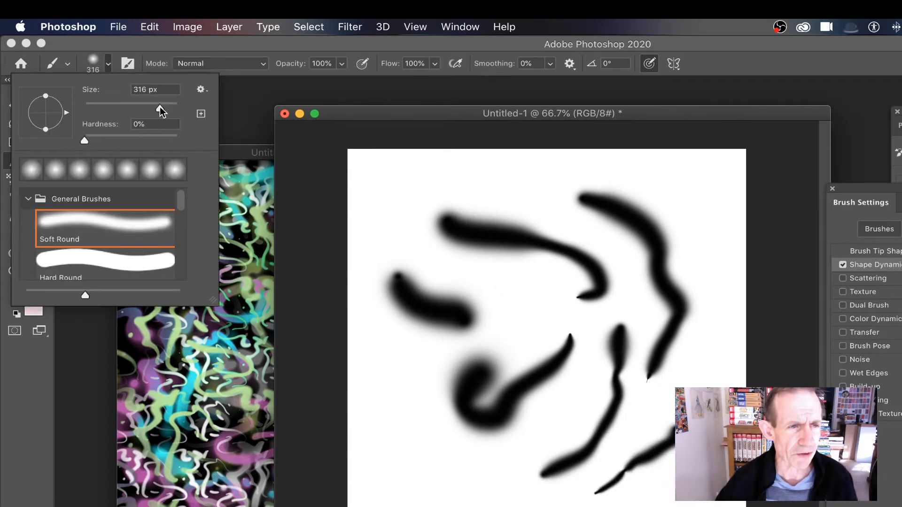
left_click(545, 185)
left_click_drag(535, 182, 420, 201)
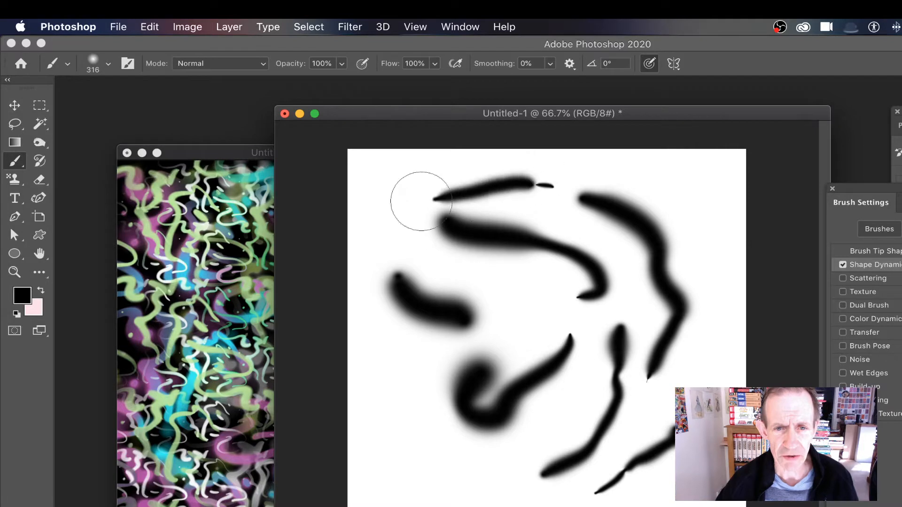
left_click_drag(499, 287, 514, 316)
left_click_drag(402, 405, 432, 476)
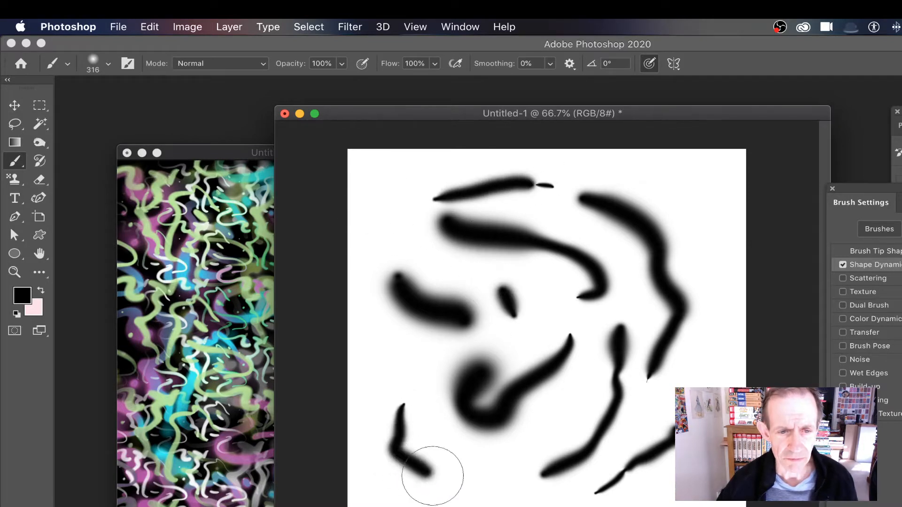
left_click(516, 487)
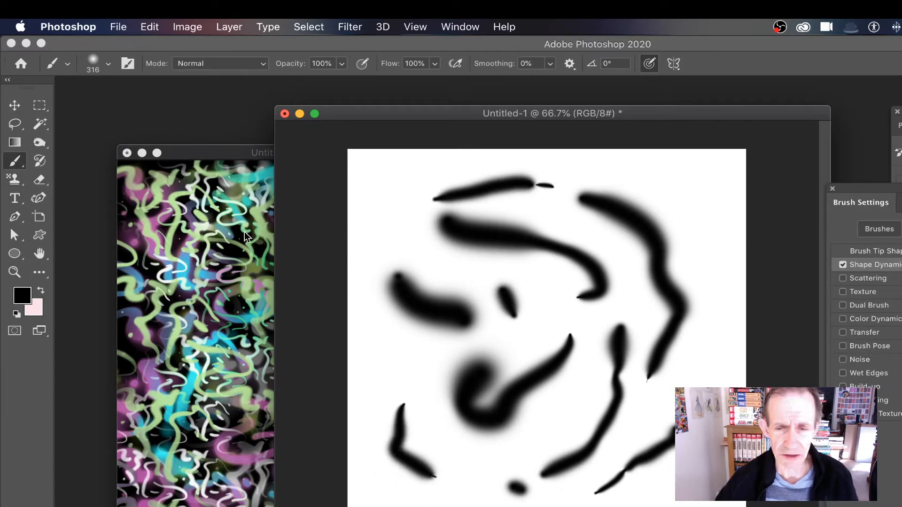
mouse_move(695, 205)
left_mouse_down()
mouse_move(712, 321)
mouse_move(705, 342)
left_mouse_up()
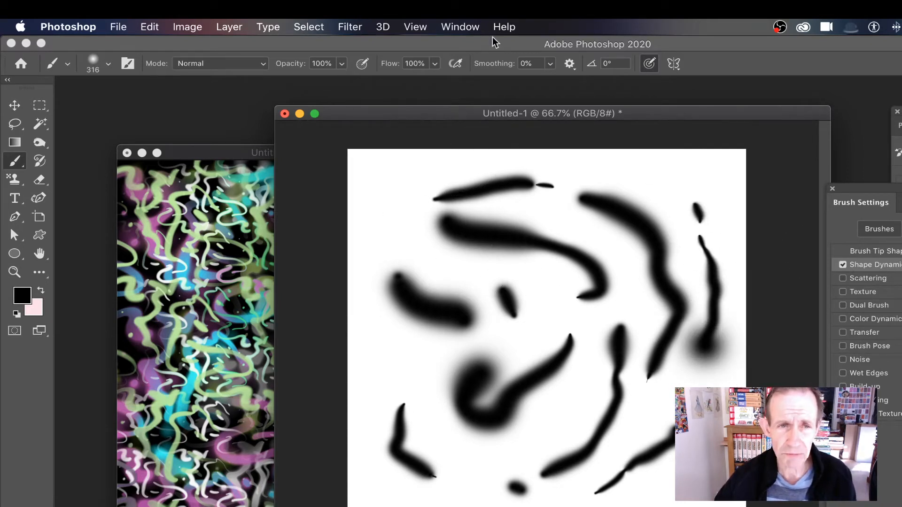
Step: Apply the Offset filter with -800 pixels horizontal, +800 pixels vertical and Wrap Around for the undefined areas
left_click(348, 27)
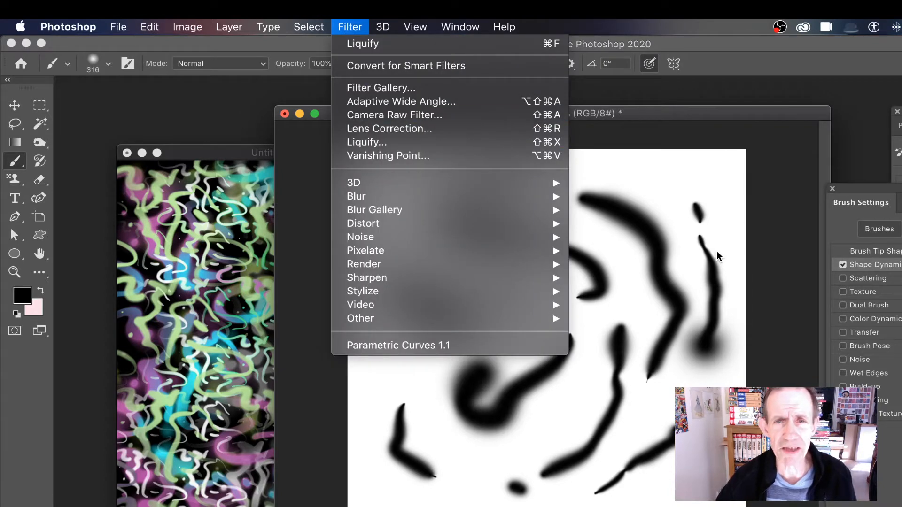
mouse_move(373, 287)
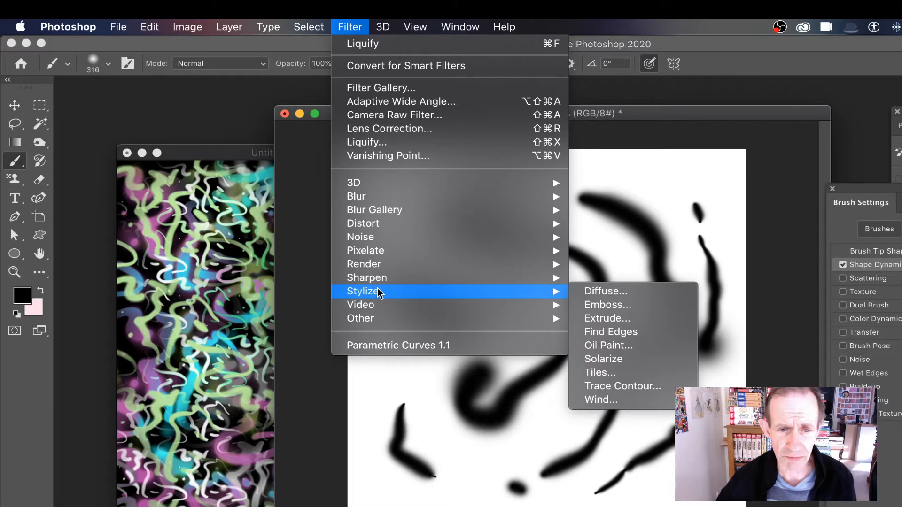
mouse_move(394, 322)
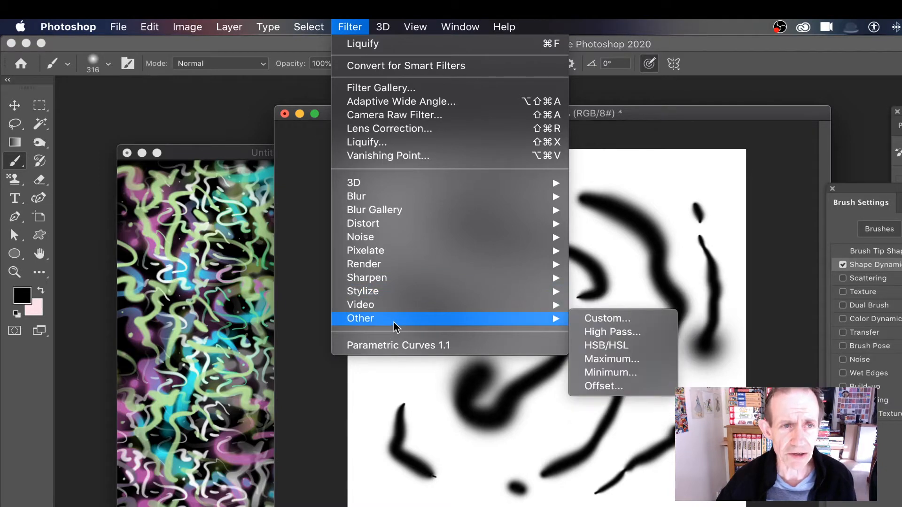
left_click(619, 384)
left_click_drag(555, 173, 640, 185)
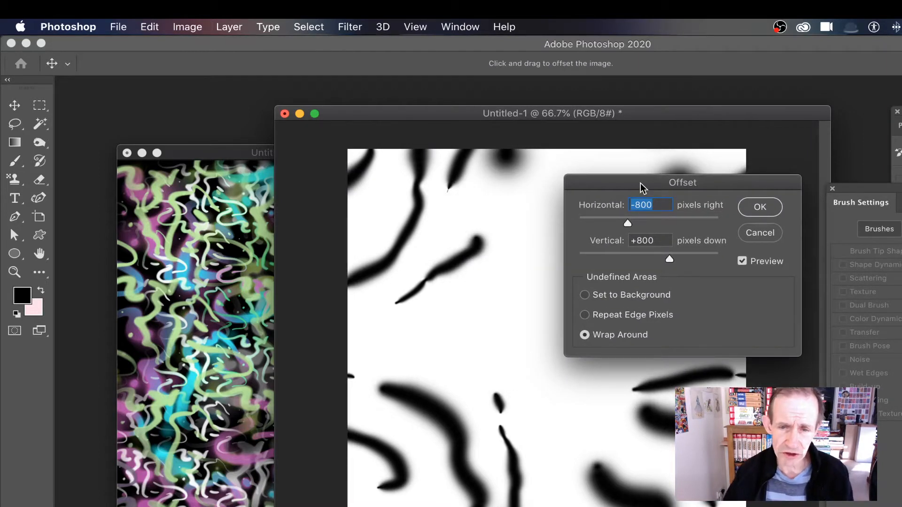
left_click_drag(624, 183, 730, 161)
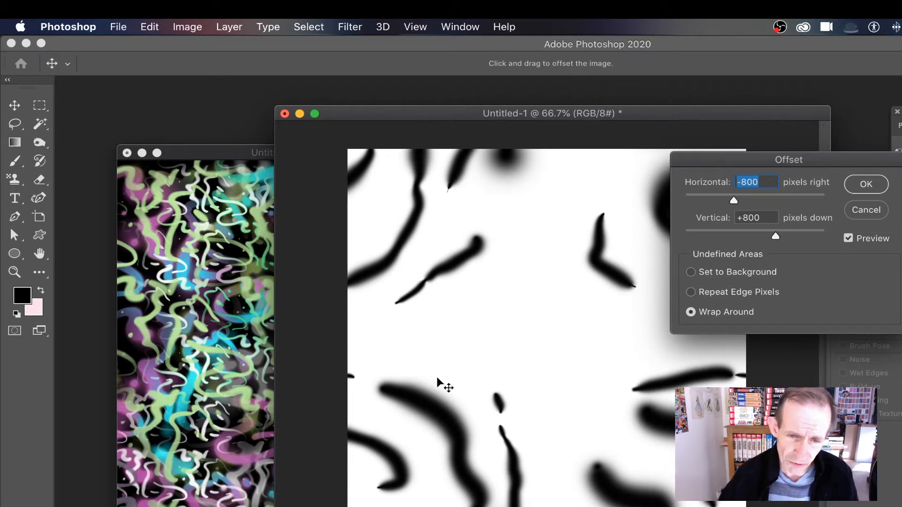
left_click(866, 185)
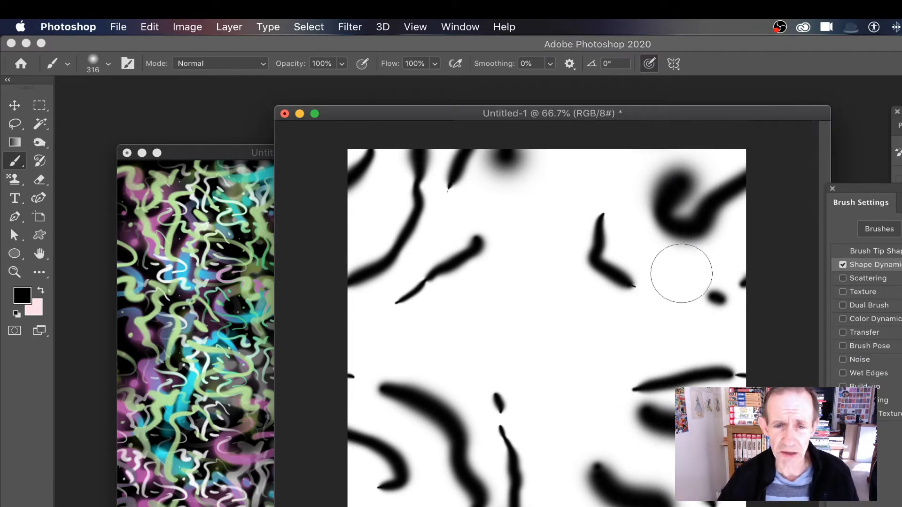
Step: Fill the empty middle of the offset image with a large zigzag black stroke and several short strokes around it
mouse_move(565, 214)
left_mouse_down()
mouse_move(549, 231)
mouse_move(544, 296)
mouse_move(576, 346)
mouse_move(465, 385)
mouse_move(411, 337)
left_mouse_up()
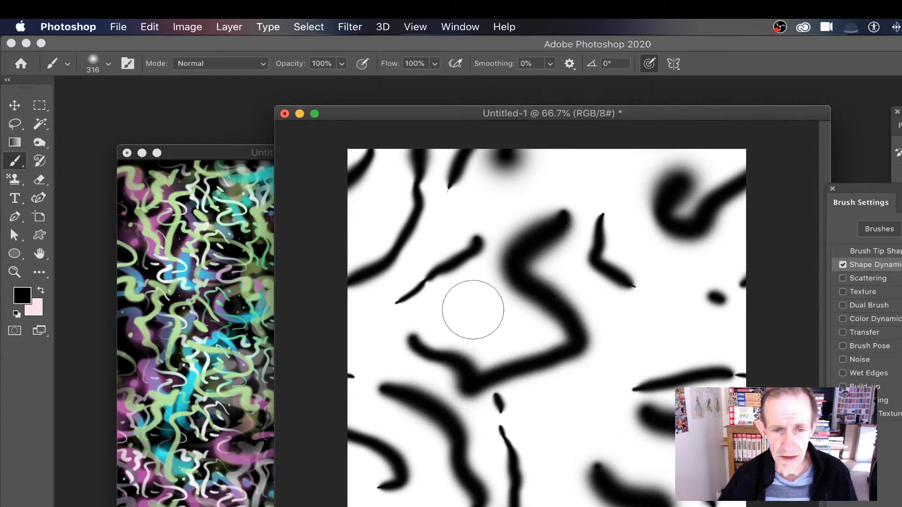
left_click_drag(459, 310, 488, 324)
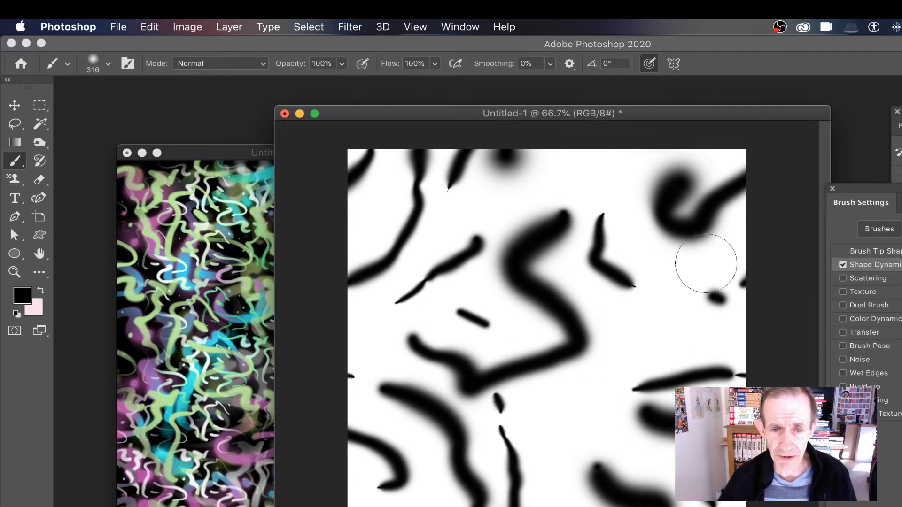
mouse_move(618, 314)
left_mouse_down()
mouse_move(633, 348)
mouse_move(691, 334)
left_mouse_up()
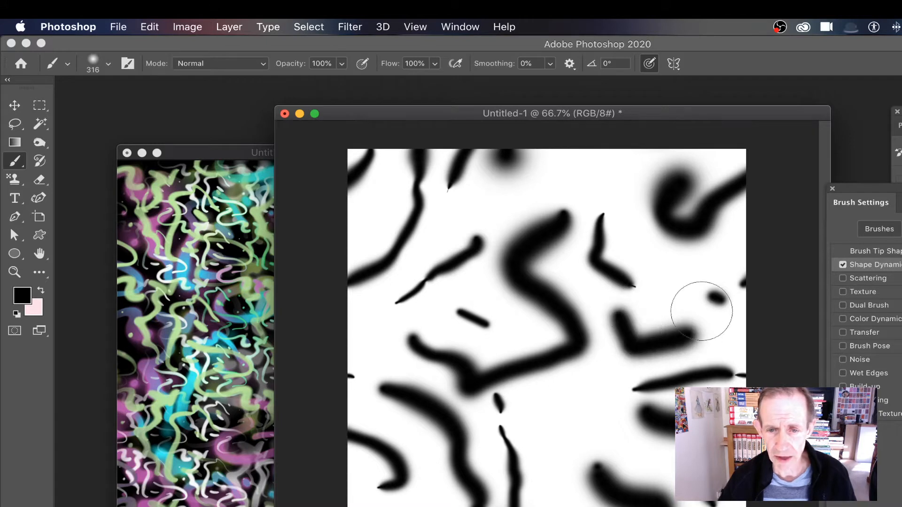
mouse_move(584, 397)
left_mouse_down()
mouse_move(608, 429)
mouse_move(571, 449)
left_mouse_up()
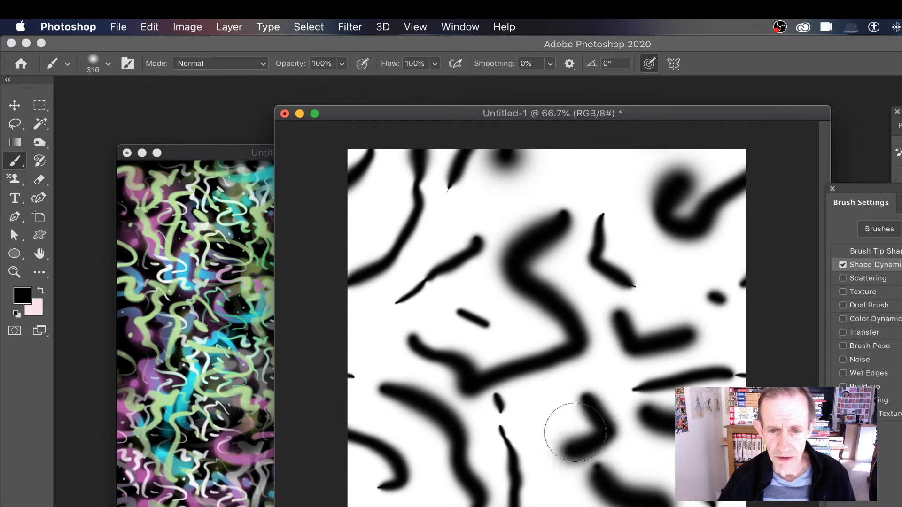
Step: Reduce the brush size to 130 px and paint thin, angular black strokes in the gaps near the canvas's upper edge
left_click(110, 65)
left_click_drag(153, 106, 141, 106)
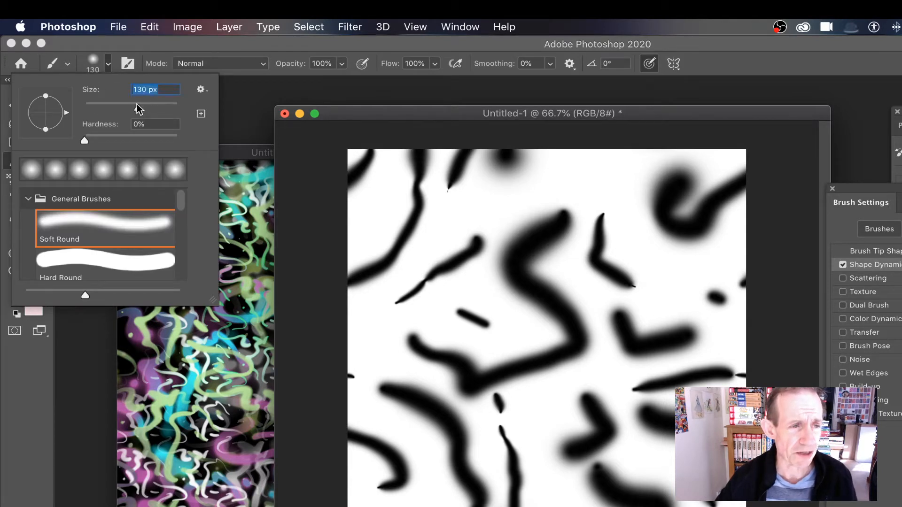
left_click(464, 115)
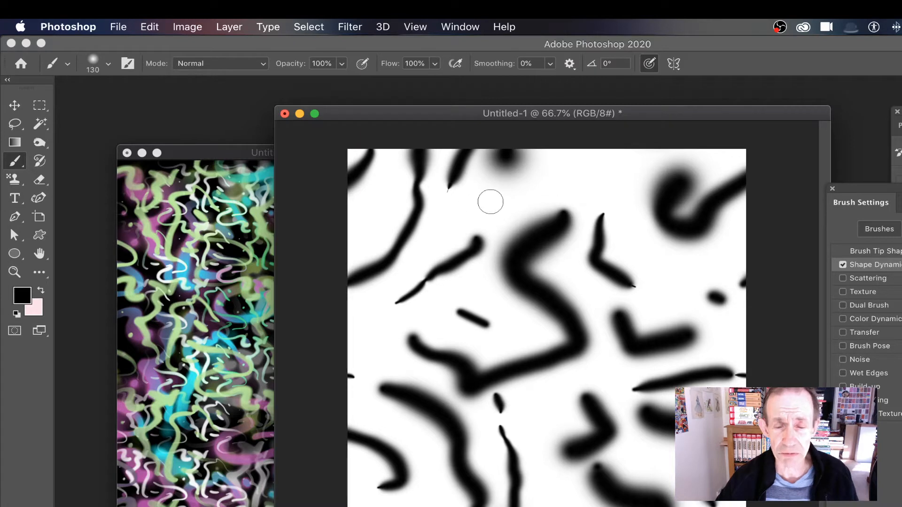
mouse_move(474, 194)
left_mouse_down()
mouse_move(498, 225)
mouse_move(556, 185)
mouse_move(613, 174)
mouse_move(648, 229)
left_mouse_up()
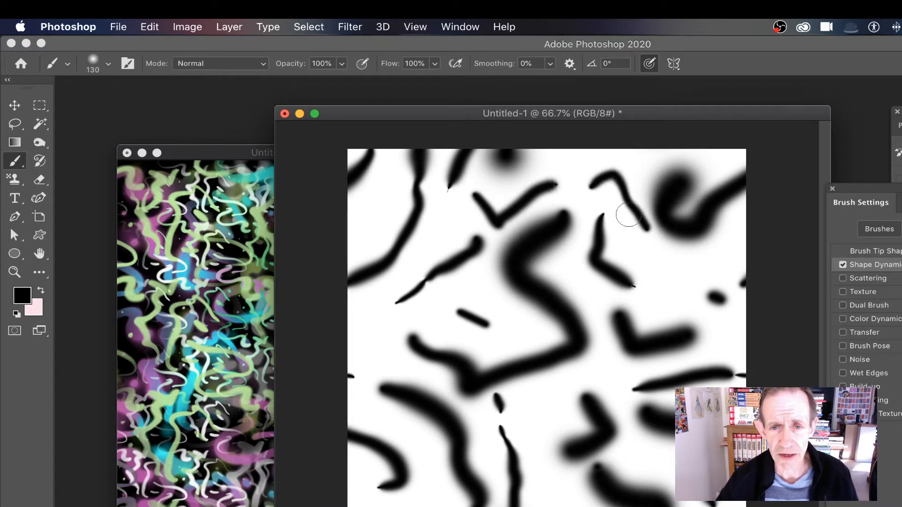
Step: Paint a thin, angular black stroke above the zigzag's starting point near the canvas's left edge
mouse_move(441, 332)
left_mouse_down()
mouse_move(413, 316)
mouse_move(371, 337)
left_mouse_up()
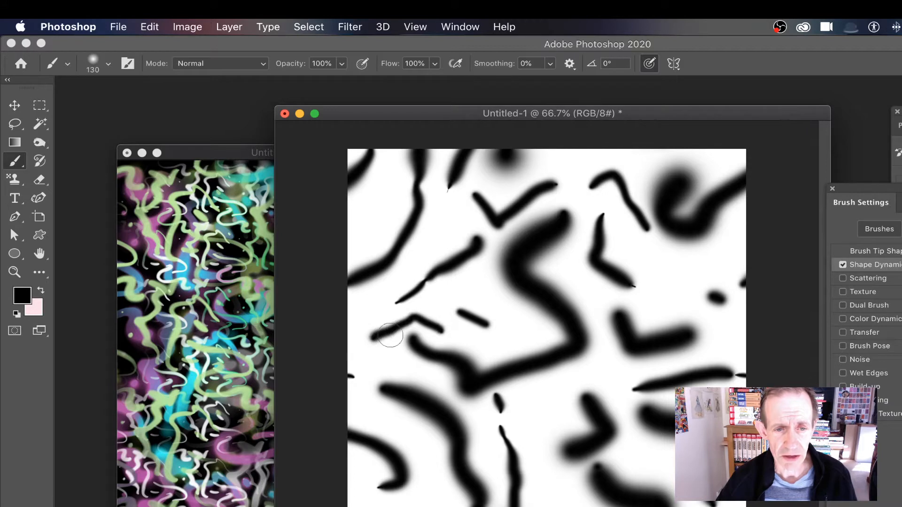
Step: Choose a medium grey swatch as the foreground colour and move the Swatches clear of the canvas
left_click(22, 295)
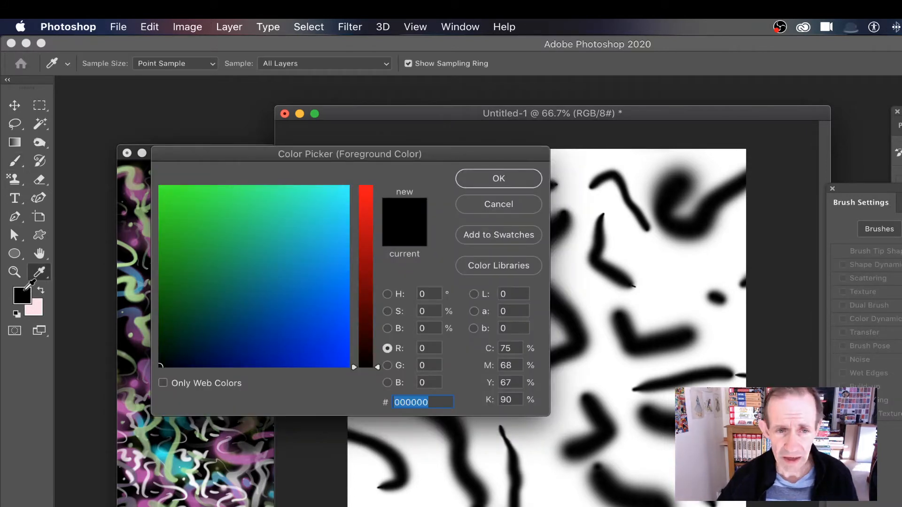
left_click(514, 205)
left_click(810, 103)
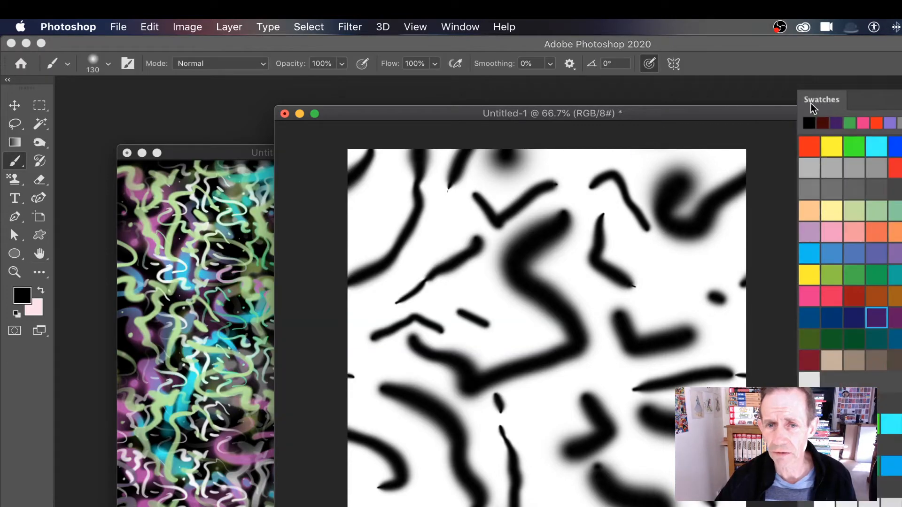
mouse_move(809, 112)
left_mouse_down()
mouse_move(635, 123)
mouse_move(541, 163)
left_mouse_up()
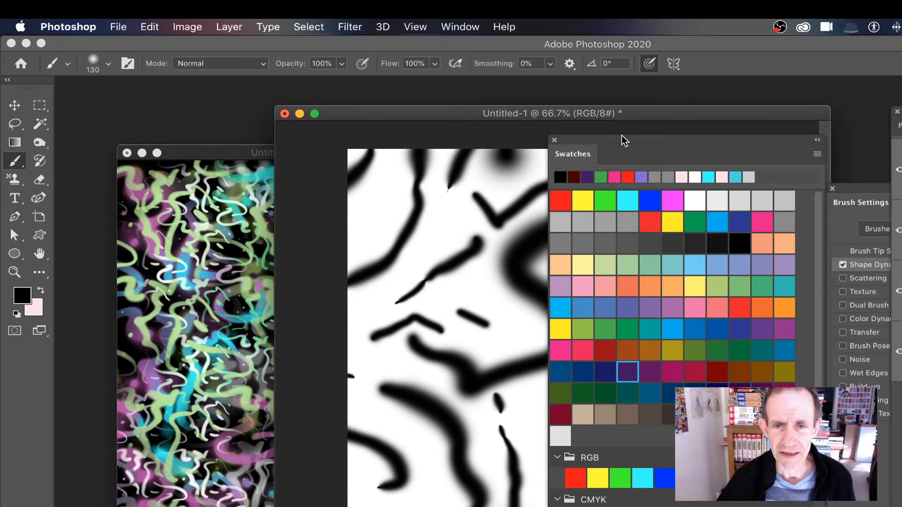
left_click(607, 222)
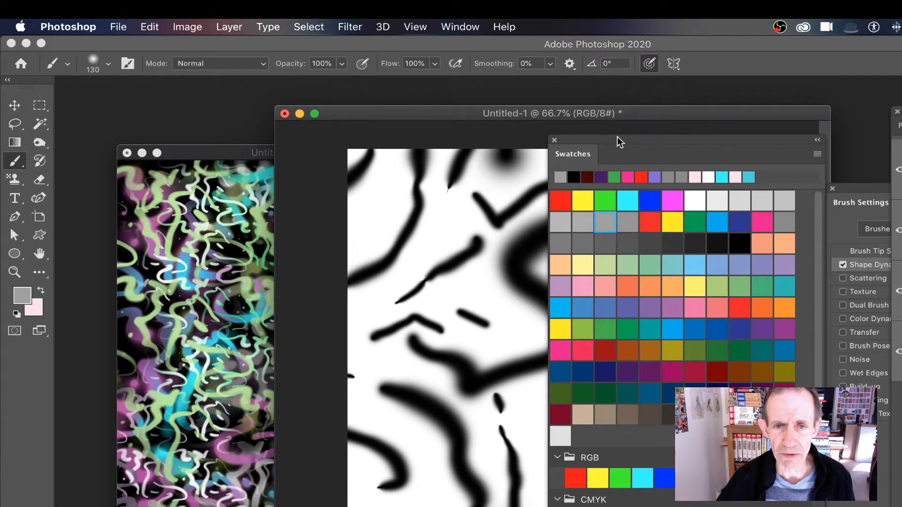
left_click_drag(617, 137, 895, 113)
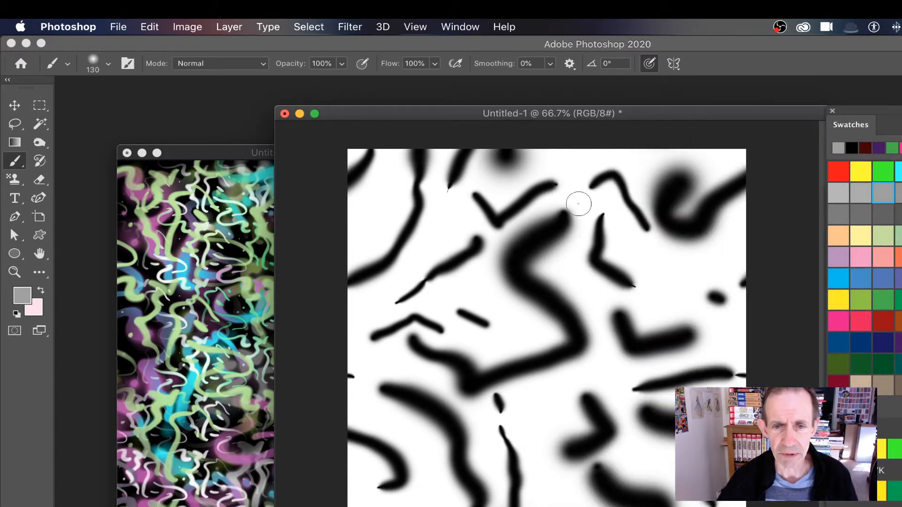
Step: Paint thin grey strokes in the white gaps between the black squiggles in the upper half of the canvas
mouse_move(578, 201)
left_mouse_down()
mouse_move(612, 215)
mouse_move(636, 242)
left_mouse_up()
left_click_drag(580, 286, 603, 310)
left_click_drag(476, 298, 511, 323)
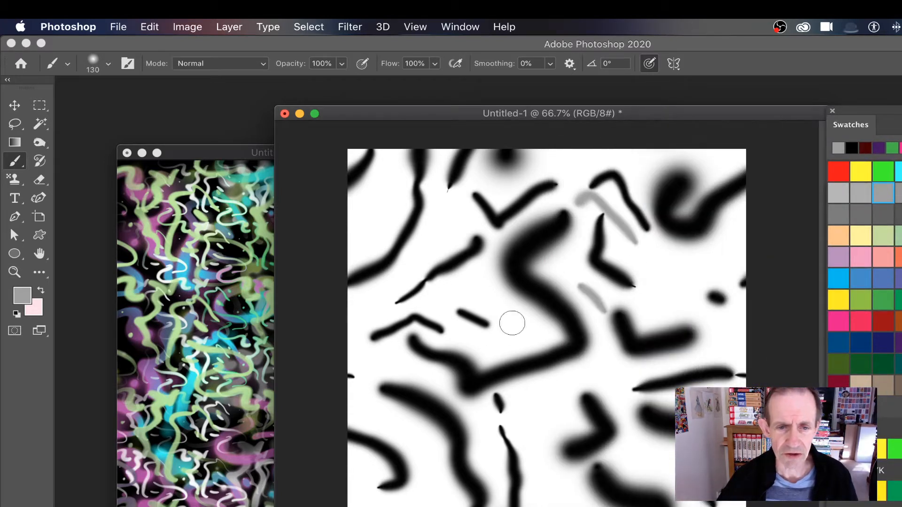
left_click_drag(416, 263, 442, 237)
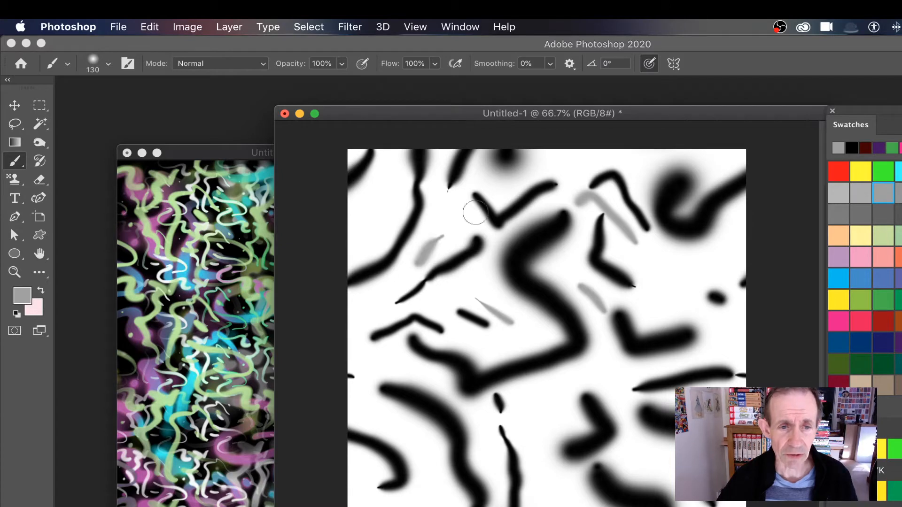
Step: Reapply the Offset filter with its last settings and paint thin grey strokes in the gaps of the shifted image
left_click(348, 26)
left_click(362, 44)
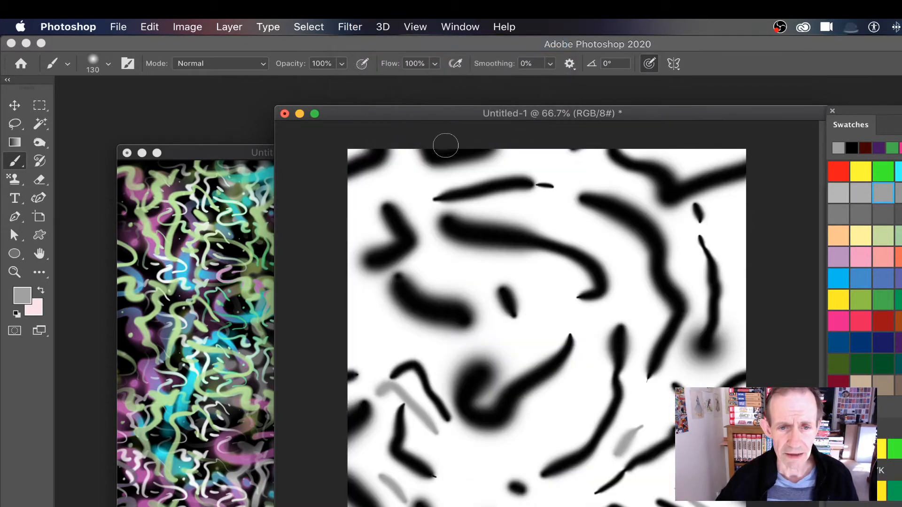
mouse_move(461, 265)
left_mouse_down()
mouse_move(537, 283)
mouse_move(546, 300)
mouse_move(533, 372)
mouse_move(512, 343)
left_mouse_up()
left_click_drag(550, 214, 575, 221)
left_click_drag(635, 284, 643, 356)
left_click_drag(722, 227, 722, 243)
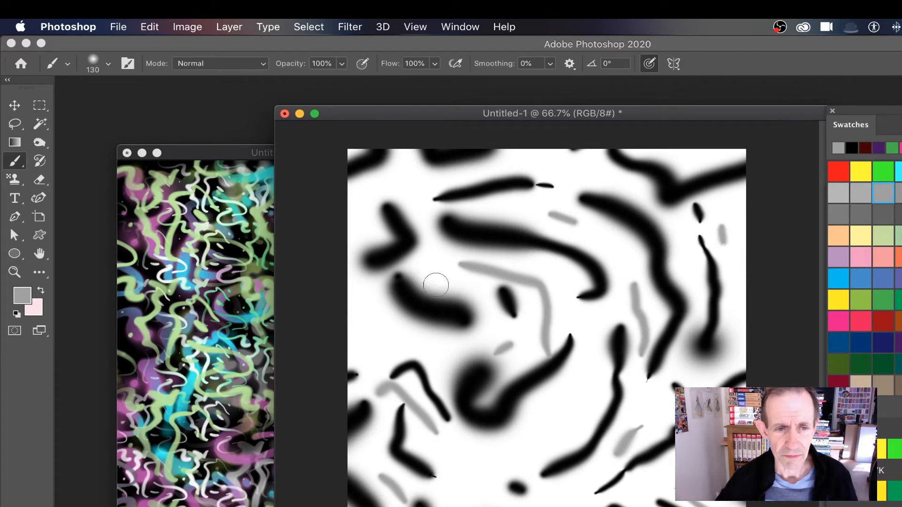
left_click_drag(376, 316, 388, 338)
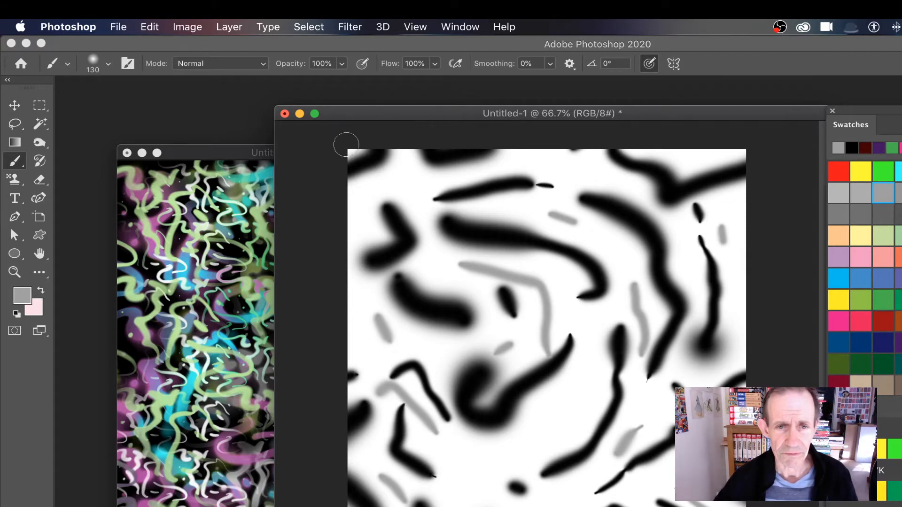
Step: Define the finished squiggle image as a new pattern, keeping the suggested name
left_click(148, 28)
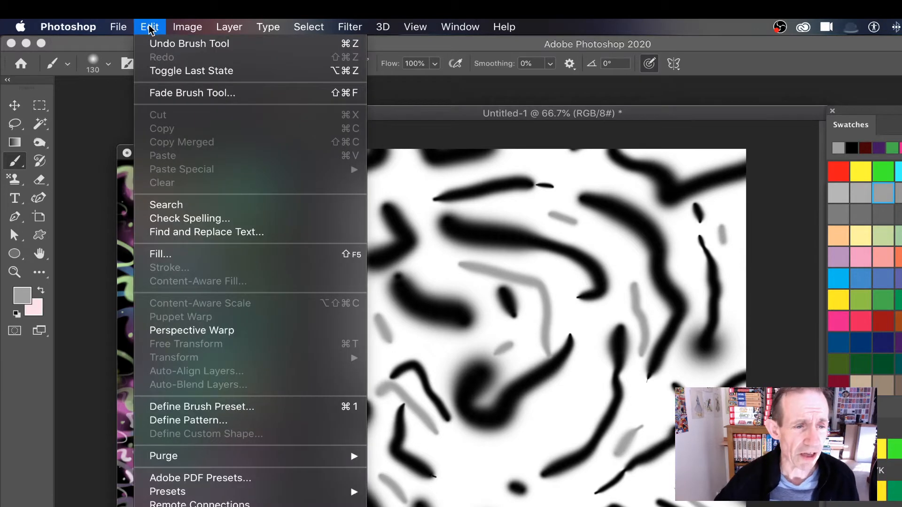
left_click(188, 420)
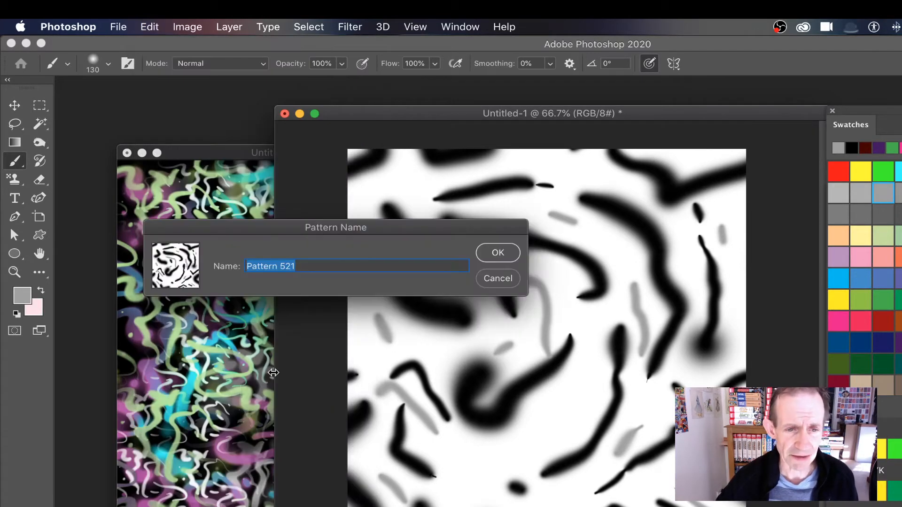
left_click(498, 253)
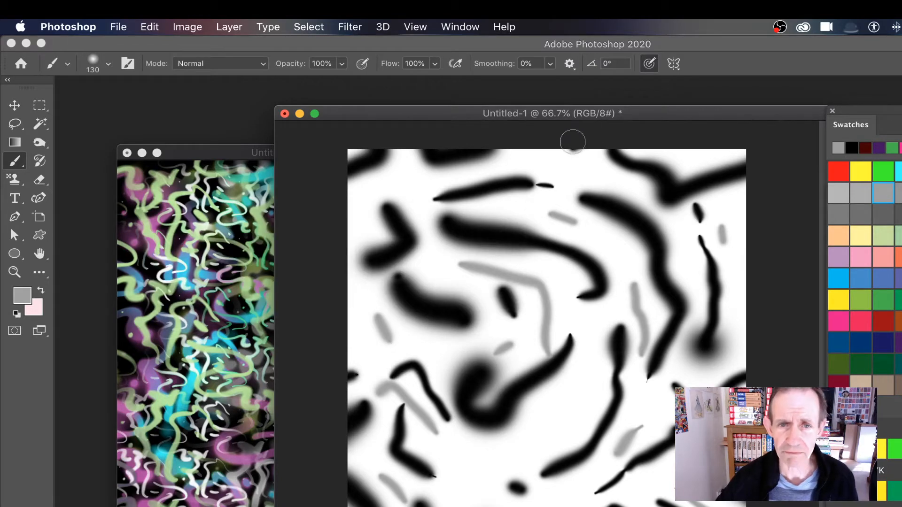
Step: Switch to the Untitled-2 document, clear its artwork to plain white and position its window beside the pattern image
left_click_drag(402, 117, 458, 117)
left_click(252, 153)
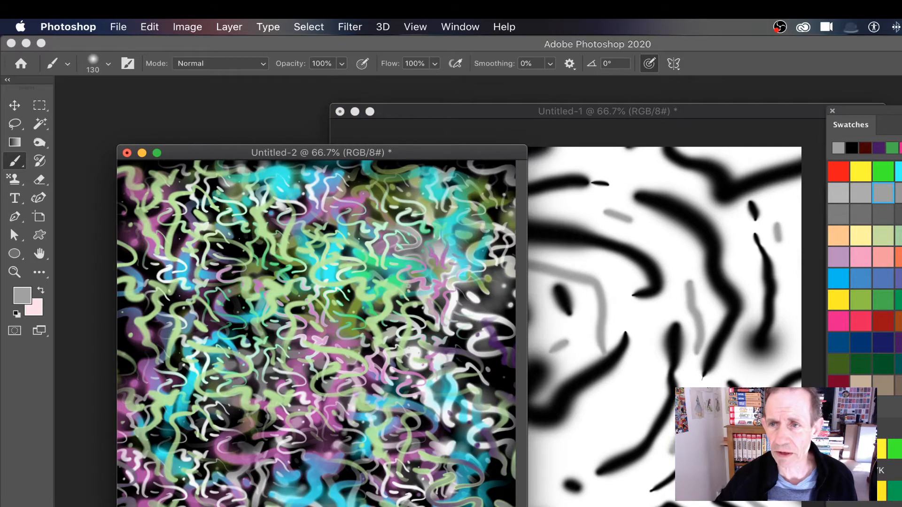
left_click_drag(869, 111, 702, 139)
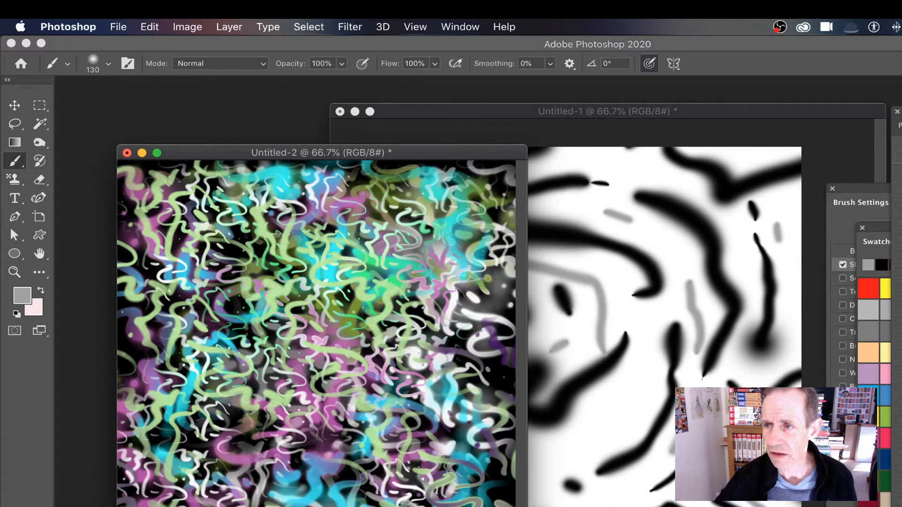
key("Delete")
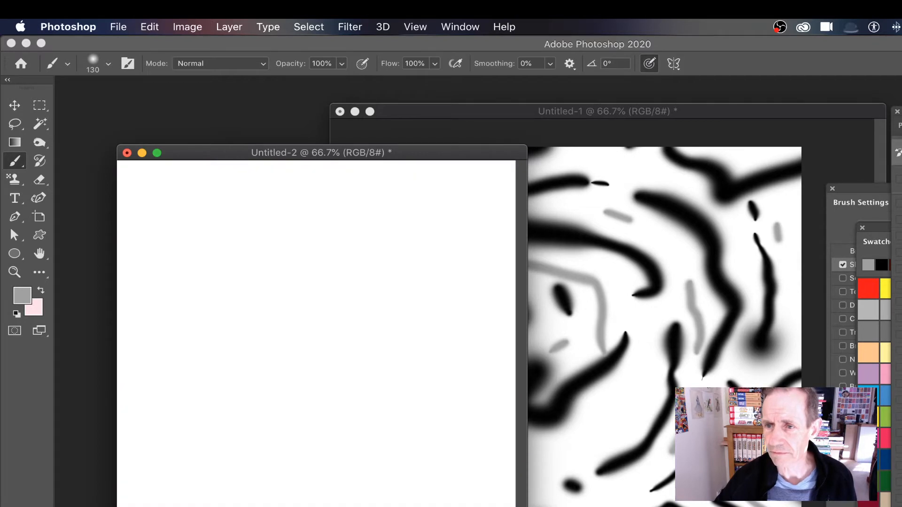
left_click_drag(284, 152, 256, 113)
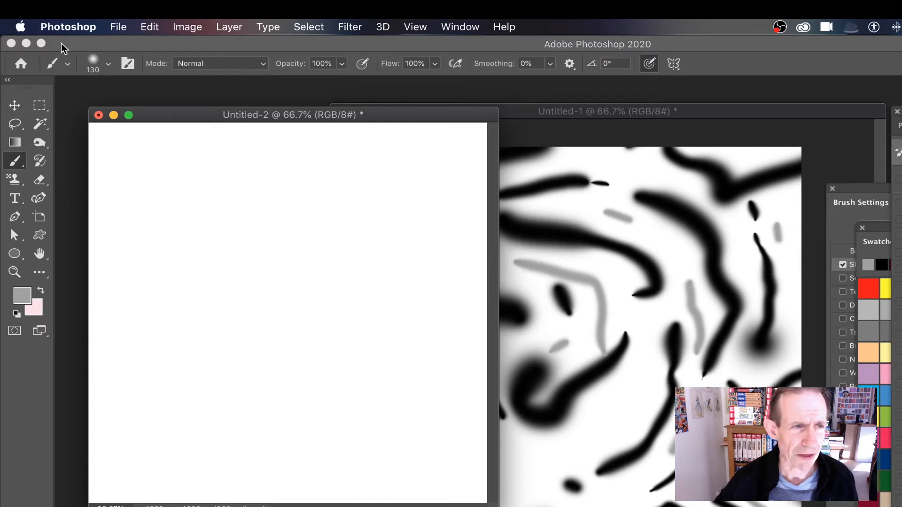
Step: Set the soft round brush size to 508 px and bring the Brush Settings fully into view
left_click(108, 64)
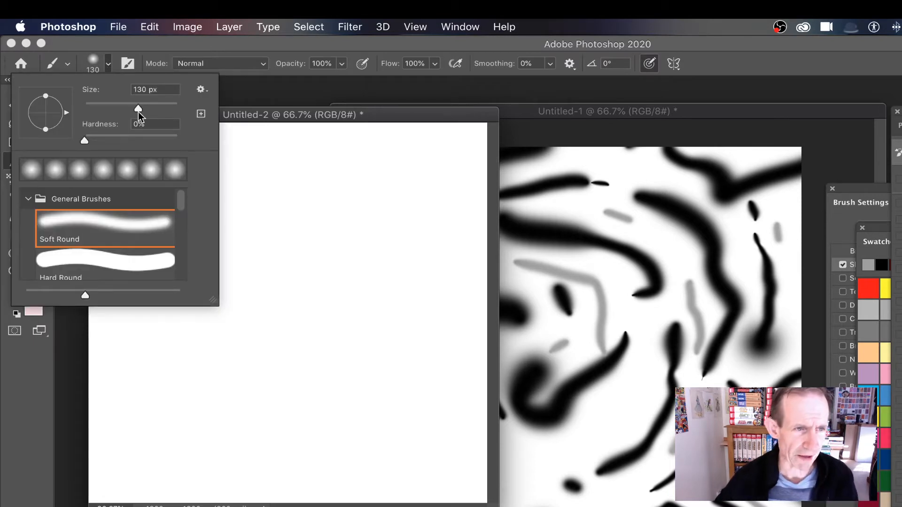
left_click_drag(138, 109, 168, 106)
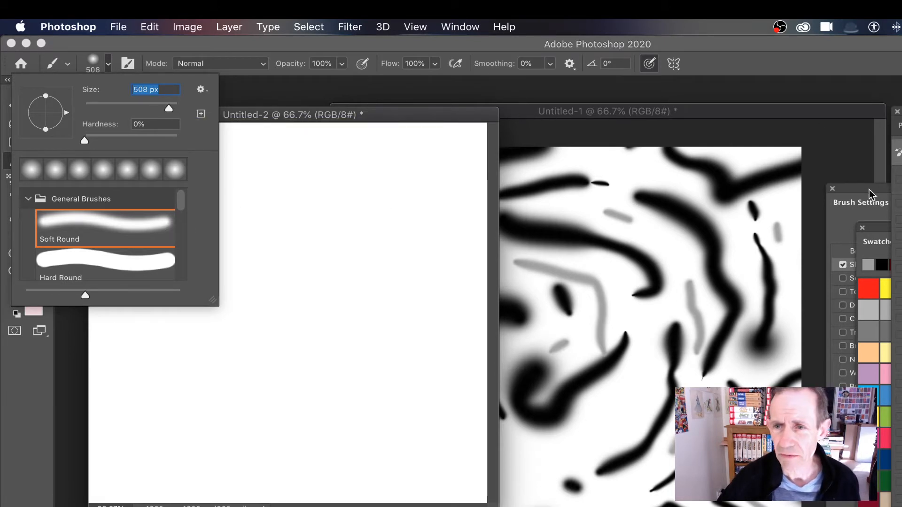
mouse_move(872, 193)
left_mouse_down()
mouse_move(601, 141)
mouse_move(609, 135)
left_mouse_up()
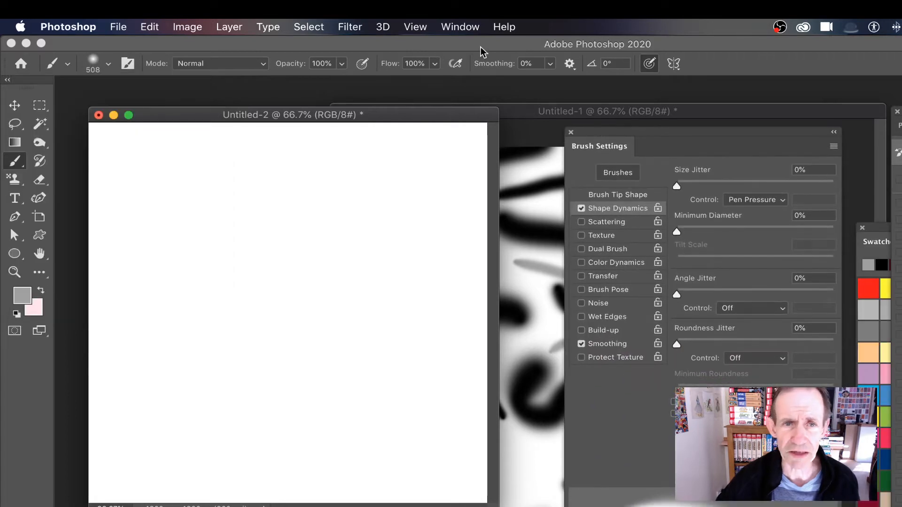
left_click(455, 23)
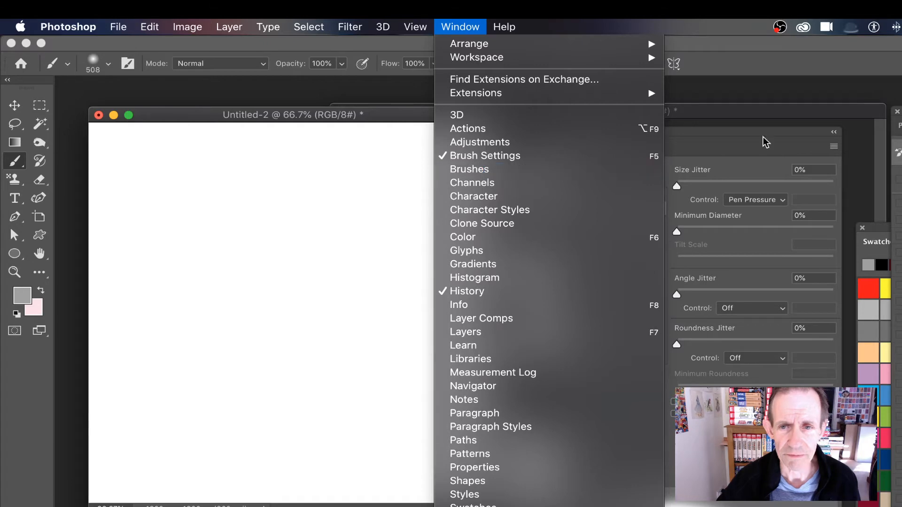
left_click(718, 111)
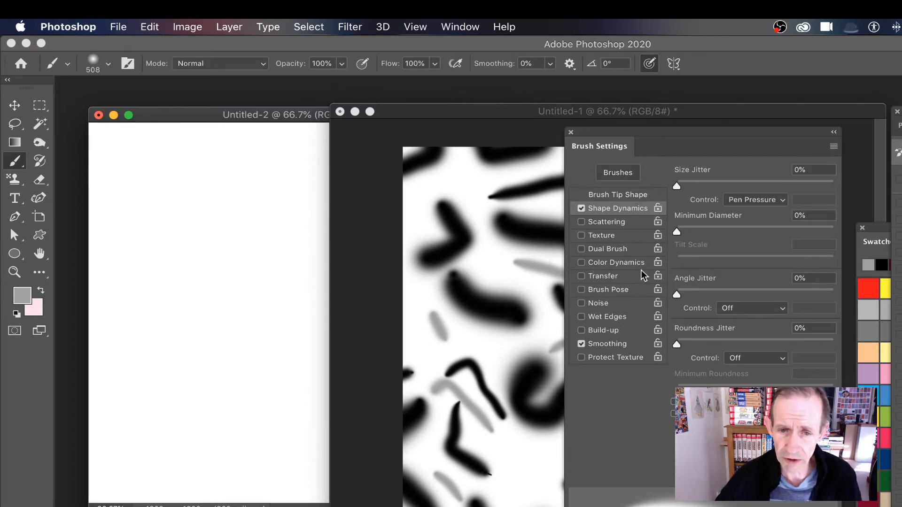
Step: Enable Texture for the brush and choose the newly defined squiggle pattern as its texture
left_click(601, 237)
left_click(699, 179)
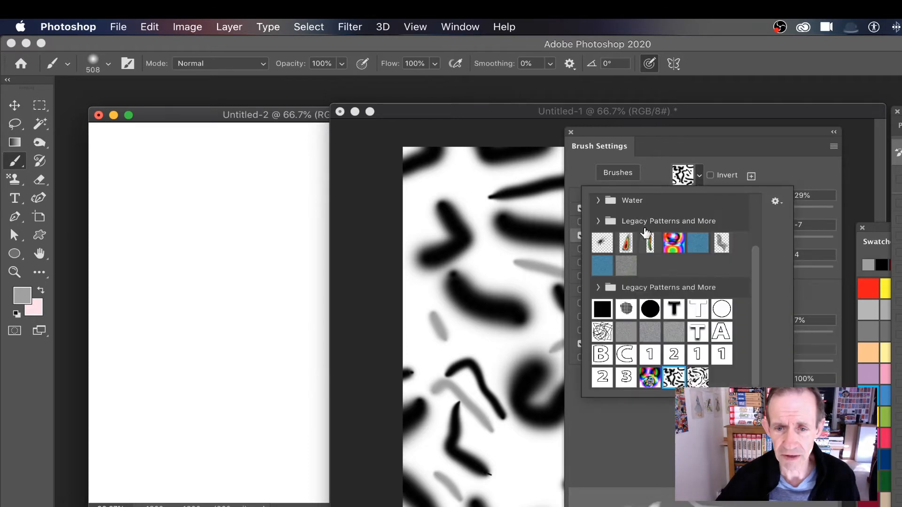
left_click(699, 377)
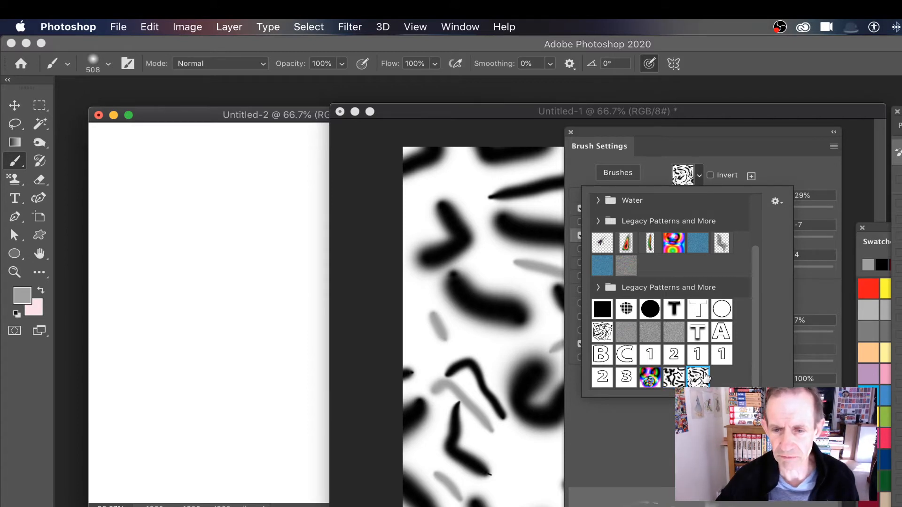
left_click(740, 119)
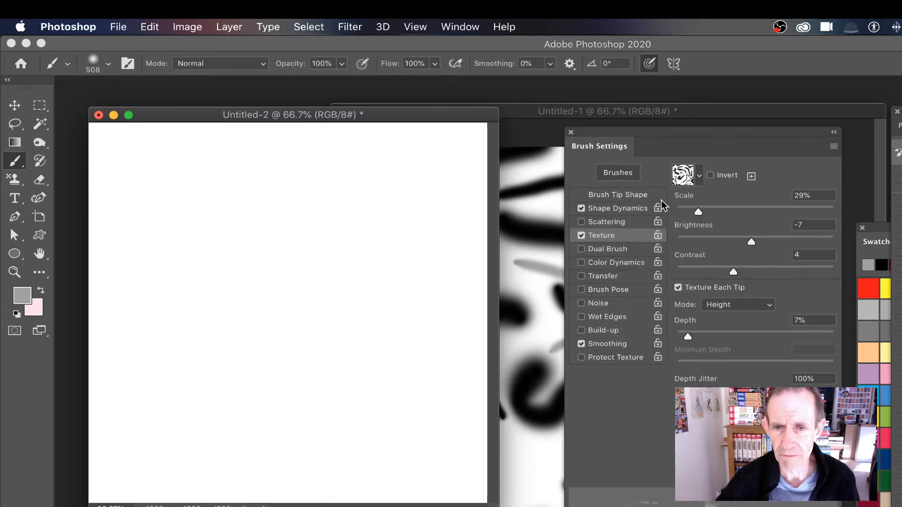
Step: Set the brush texture's scale to 15%, brightness to -49, contrast to 14 and depth to 8%, keeping the Height mode
mouse_move(698, 210)
left_mouse_down()
mouse_move(720, 210)
mouse_move(687, 212)
left_mouse_up()
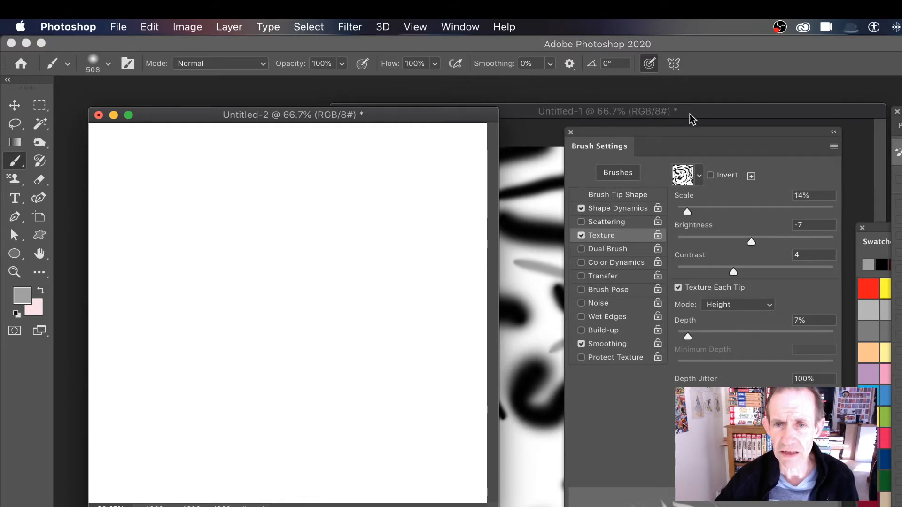
left_click_drag(683, 133, 663, 65)
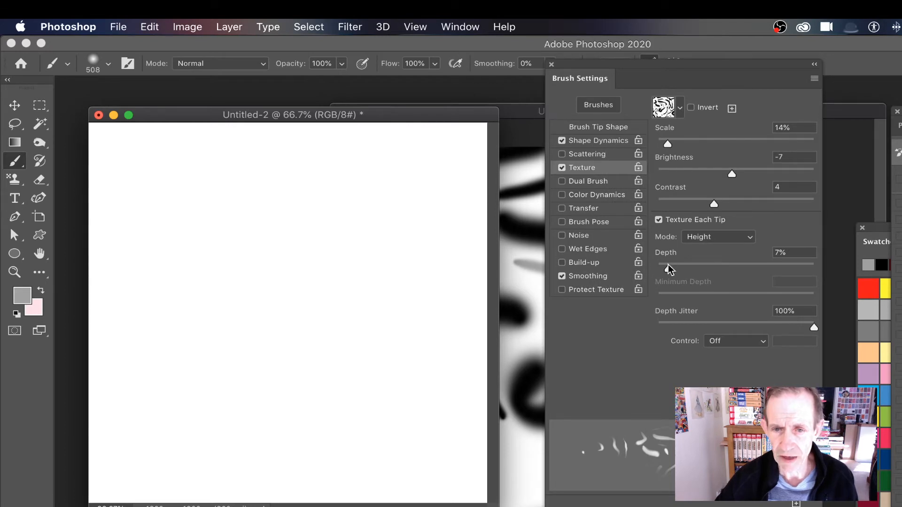
mouse_move(667, 268)
left_mouse_down()
mouse_move(656, 268)
mouse_move(687, 268)
mouse_move(669, 269)
left_mouse_up()
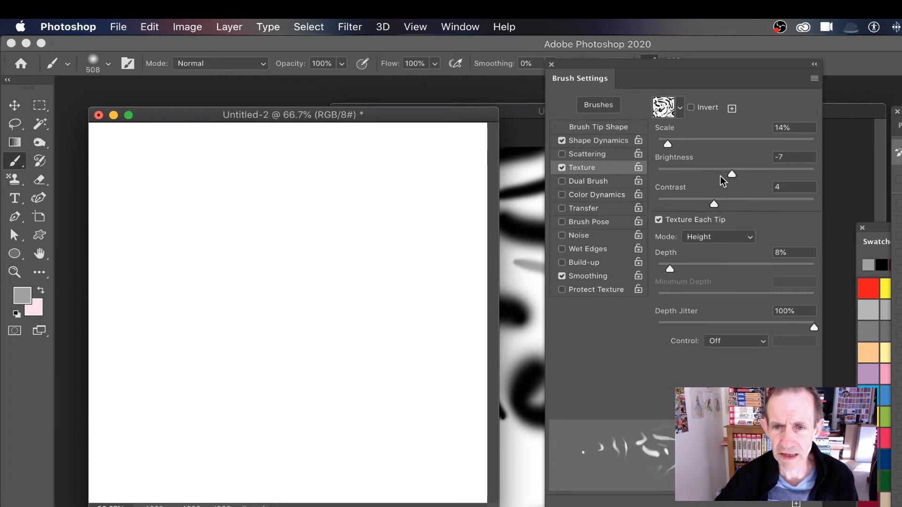
mouse_move(731, 174)
left_mouse_down()
mouse_move(635, 174)
mouse_move(716, 183)
left_mouse_up()
left_click_drag(668, 142, 668, 143)
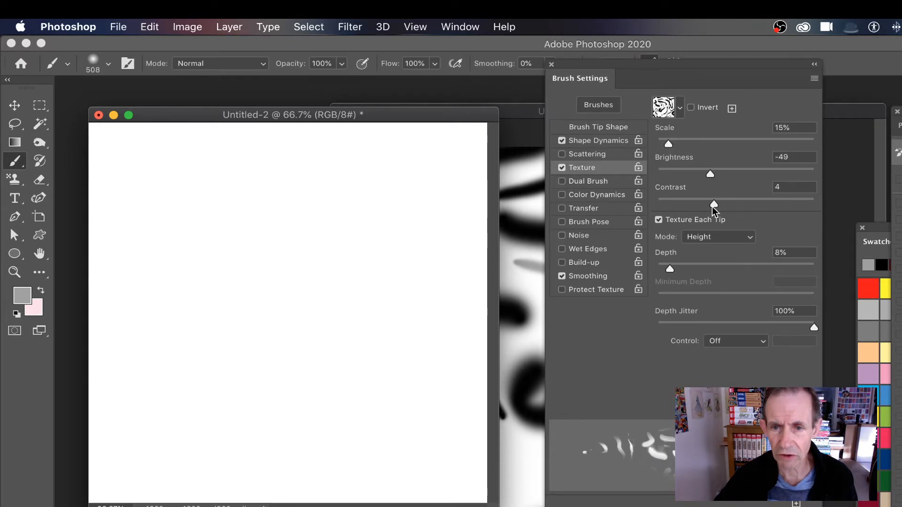
mouse_move(712, 205)
left_mouse_down()
mouse_move(658, 205)
mouse_move(724, 204)
left_mouse_up()
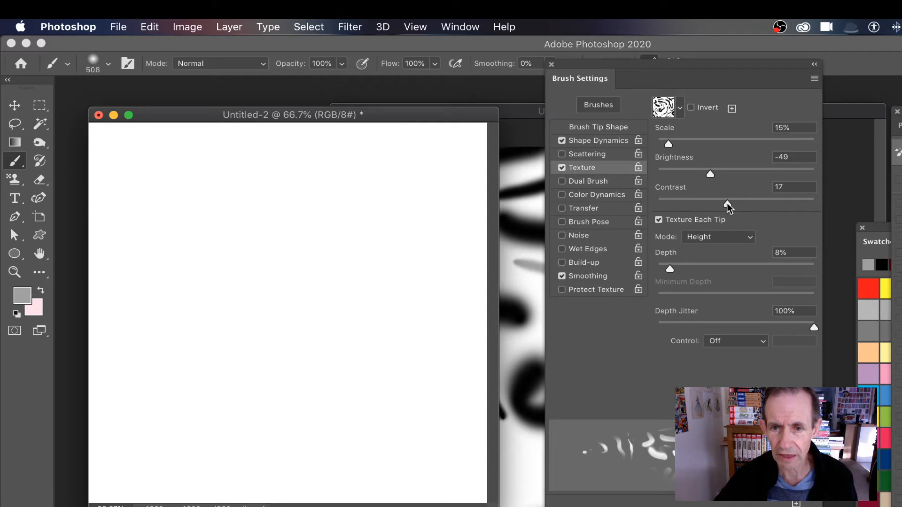
left_click(705, 239)
left_click(705, 236)
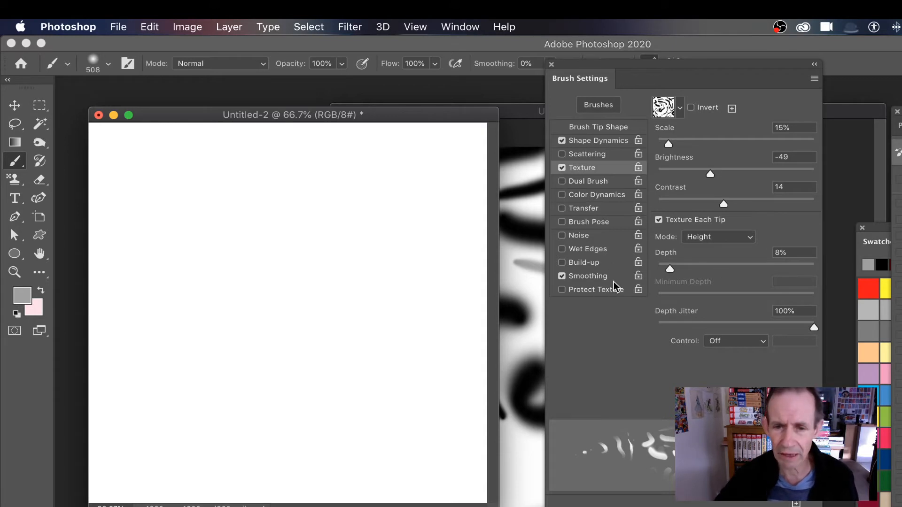
left_click_drag(669, 268, 670, 271)
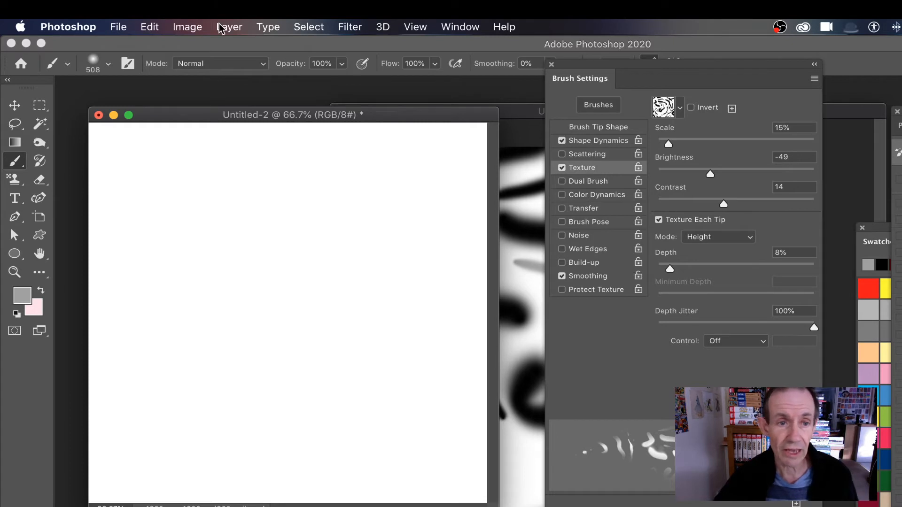
Step: Paint the grey texture across the Untitled-2 canvas, then raise the texture scale to 37% and paint the canvas's upper-right area
mouse_move(216, 185)
left_mouse_down()
mouse_move(367, 238)
mouse_move(302, 252)
mouse_move(206, 242)
mouse_move(301, 197)
mouse_move(382, 201)
mouse_move(393, 272)
mouse_move(289, 327)
mouse_move(244, 281)
mouse_move(315, 277)
mouse_move(373, 342)
mouse_move(274, 343)
mouse_move(235, 277)
mouse_move(202, 291)
mouse_move(198, 249)
mouse_move(262, 337)
mouse_move(413, 342)
mouse_move(433, 423)
mouse_move(329, 465)
left_mouse_up()
left_click_drag(668, 143, 686, 145)
mouse_move(357, 165)
left_mouse_down()
mouse_move(418, 238)
mouse_move(390, 173)
mouse_move(501, 165)
left_mouse_up()
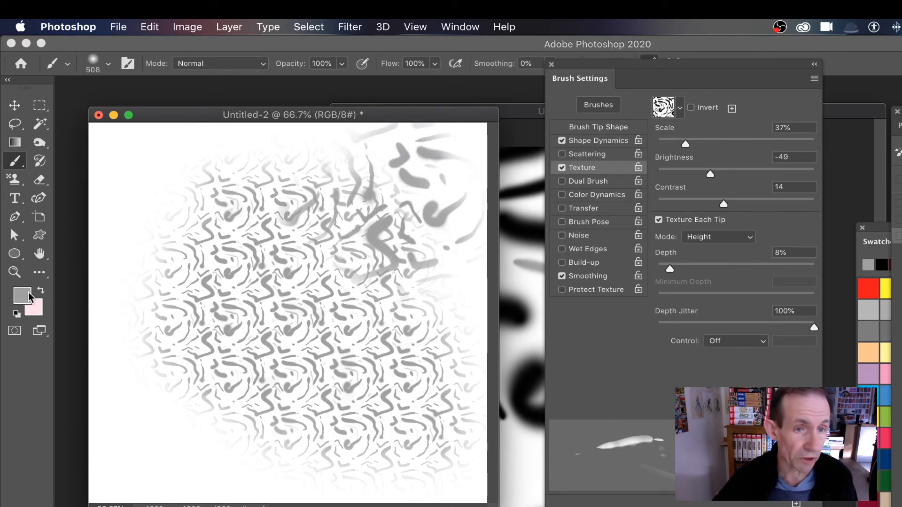
Step: Choose the red swatch and paint the enlarged squiggle texture in sweeping strokes over the grey pattern
left_click(873, 294)
mouse_move(371, 157)
left_mouse_down()
mouse_move(395, 240)
mouse_move(291, 300)
mouse_move(263, 212)
mouse_move(343, 145)
mouse_move(409, 328)
mouse_move(268, 423)
mouse_move(183, 263)
mouse_move(141, 150)
mouse_move(245, 166)
mouse_move(155, 300)
mouse_move(115, 402)
mouse_move(131, 470)
left_mouse_up()
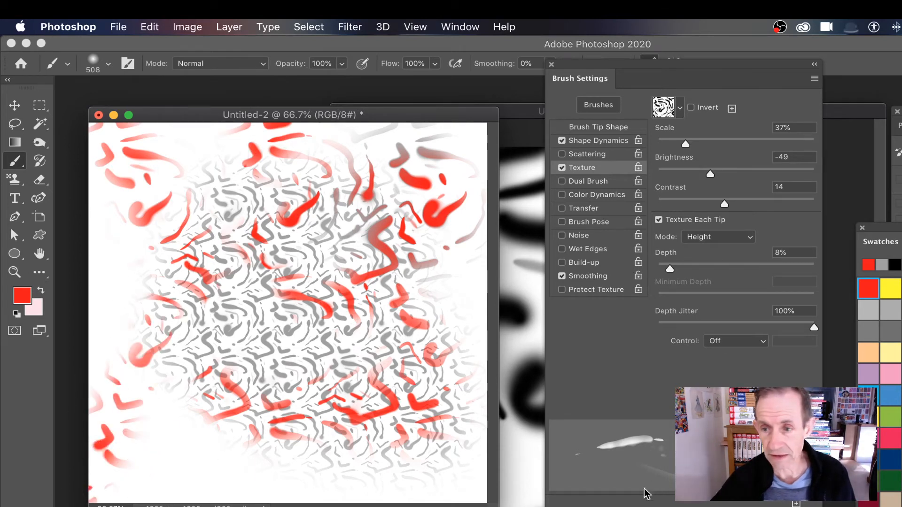
Step: Choose the green swatch and paint the squiggle texture across the top and centre of the canvas
left_click(868, 414)
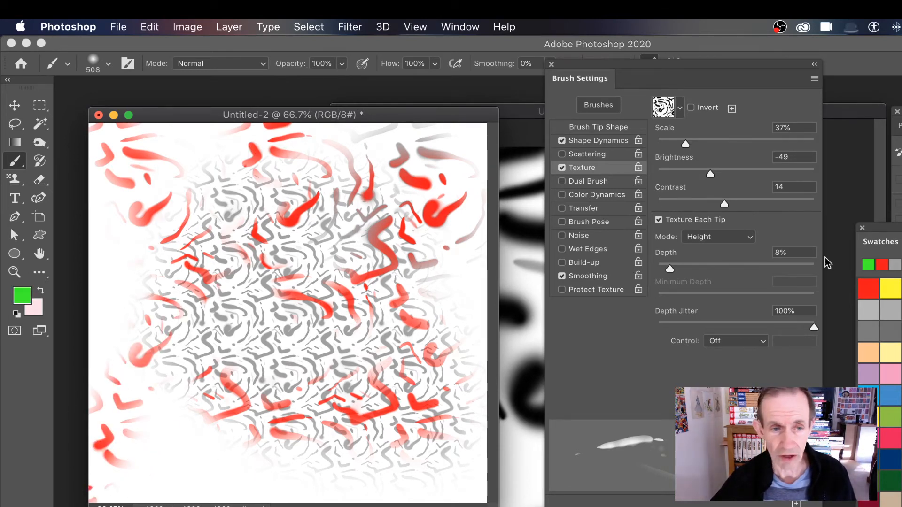
mouse_move(324, 211)
left_mouse_down()
mouse_move(347, 141)
mouse_move(399, 150)
mouse_move(312, 244)
mouse_move(355, 266)
mouse_move(378, 263)
mouse_move(354, 274)
left_mouse_up()
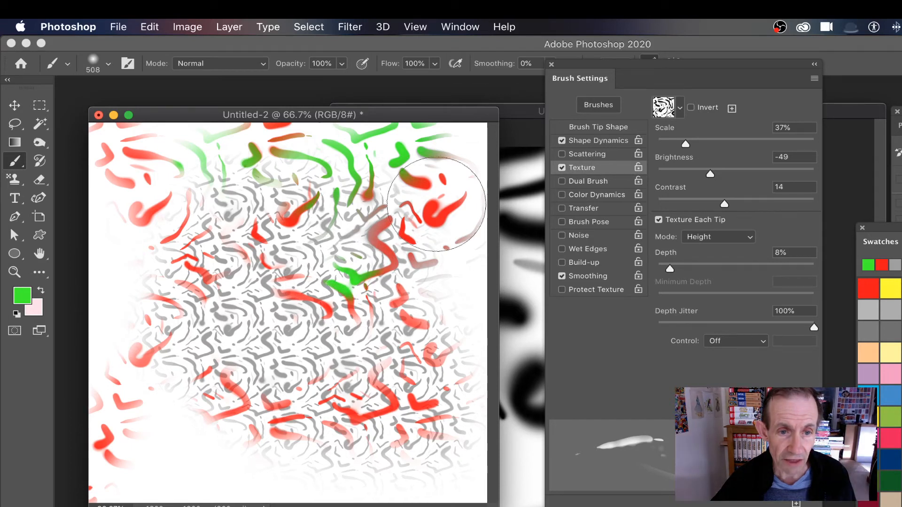
left_click(429, 212)
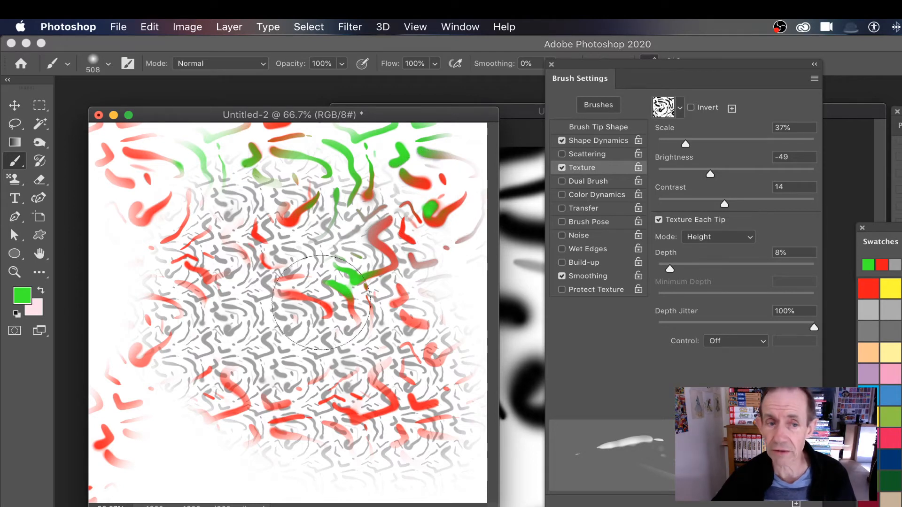
left_click_drag(322, 302, 399, 315)
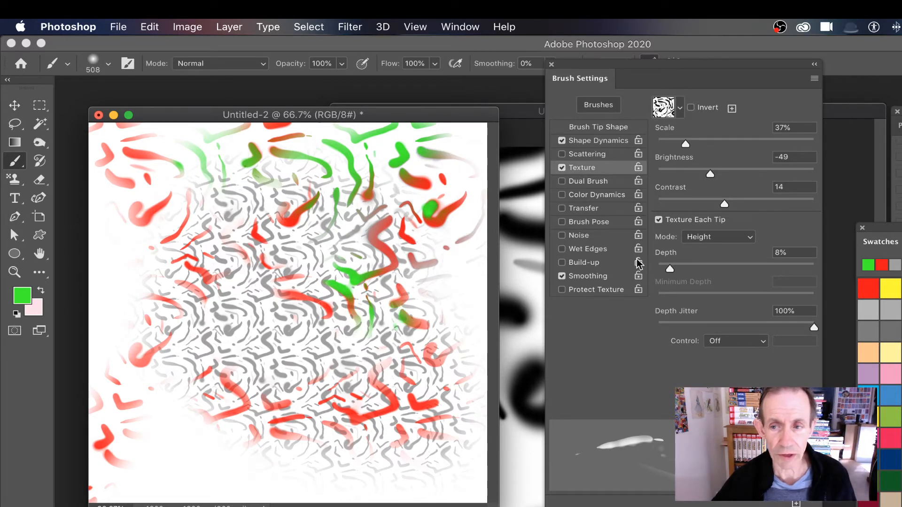
Step: Raise the brush texture scale to 63% and paint larger black squiggles across the canvas
left_click_drag(688, 147, 706, 147)
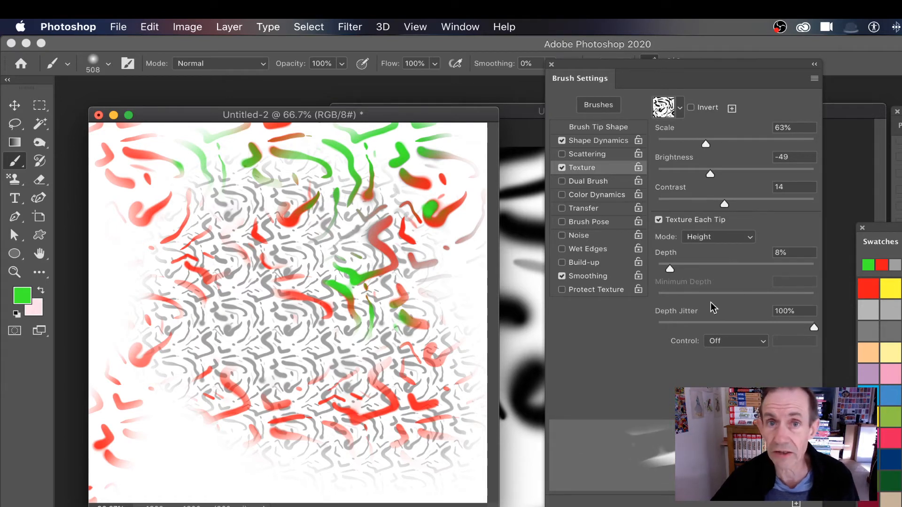
left_click(900, 332)
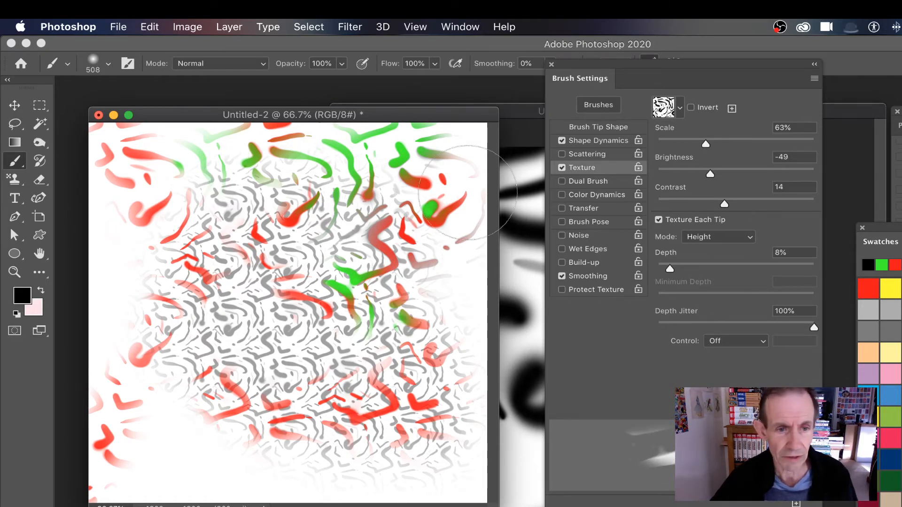
mouse_move(370, 171)
left_mouse_down()
mouse_move(437, 205)
mouse_move(272, 233)
mouse_move(263, 136)
mouse_move(422, 282)
mouse_move(338, 375)
mouse_move(150, 228)
mouse_move(272, 357)
left_mouse_up()
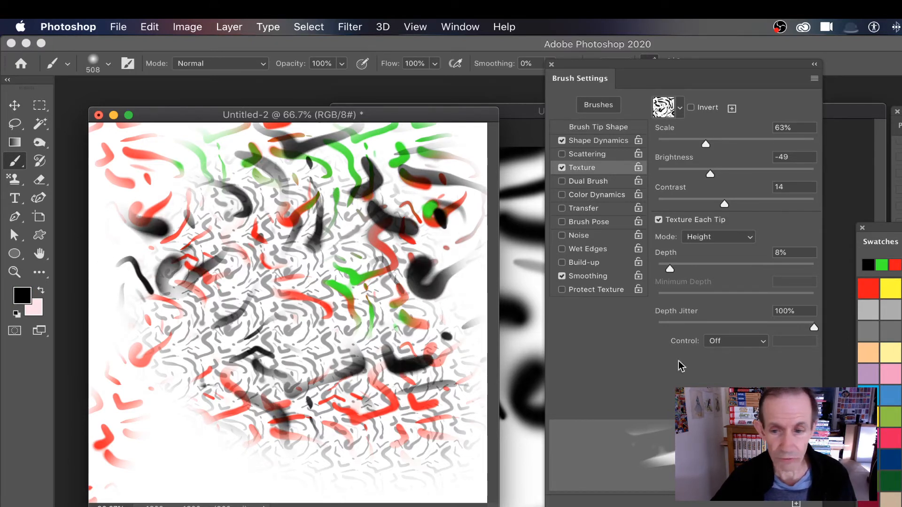
Step: Choose the yellow swatch, bring the full swatch set into view, and paint yellow squiggles over the canvas
left_click(890, 288)
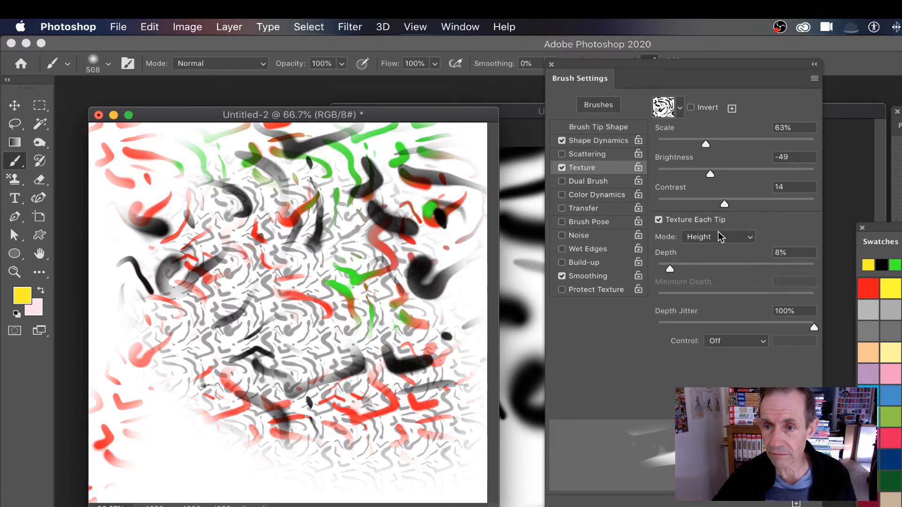
mouse_move(897, 230)
left_mouse_down()
mouse_move(867, 230)
mouse_move(730, 126)
left_mouse_up()
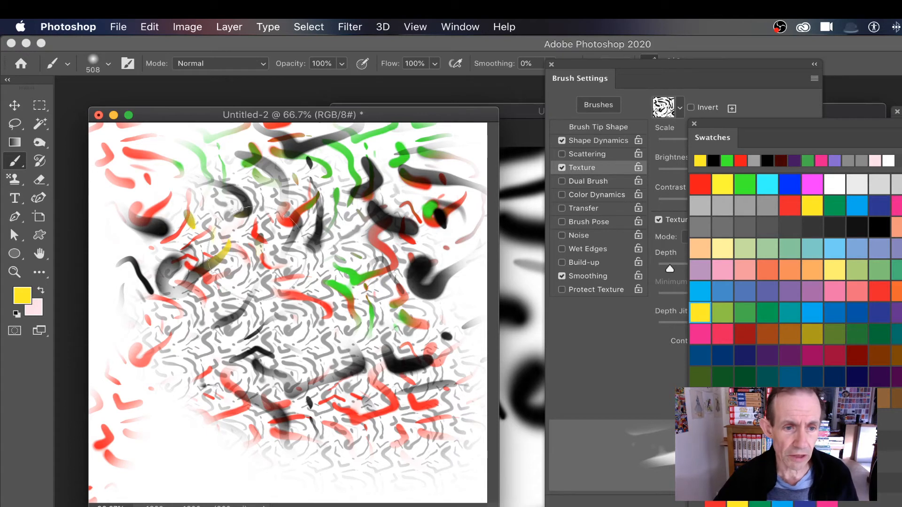
mouse_move(329, 306)
left_mouse_down()
mouse_move(291, 146)
mouse_move(108, 136)
mouse_move(414, 414)
mouse_move(291, 489)
left_mouse_up()
Step: Paint dark crimson squiggles over the centre and right, then raise the texture scale to 90% and paint the upper area
left_click(835, 354)
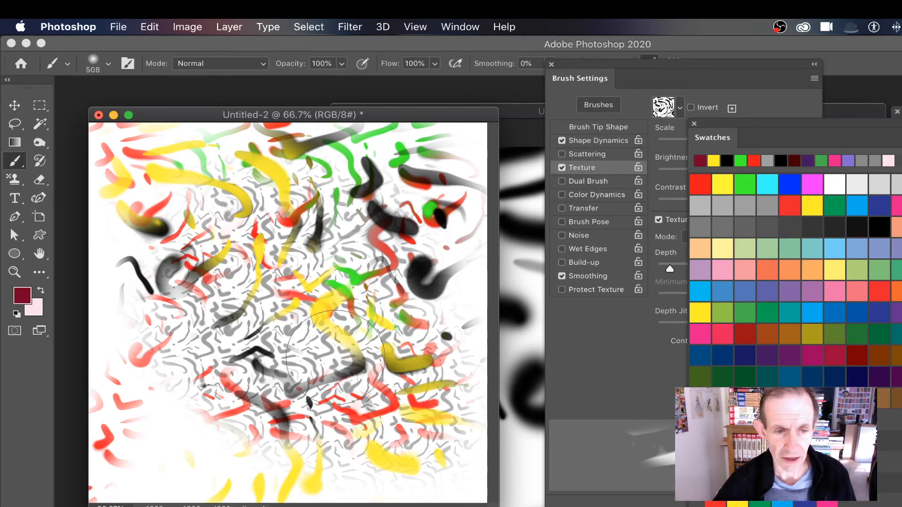
mouse_move(319, 338)
left_mouse_down()
mouse_move(395, 221)
mouse_move(451, 263)
mouse_move(446, 282)
left_mouse_up()
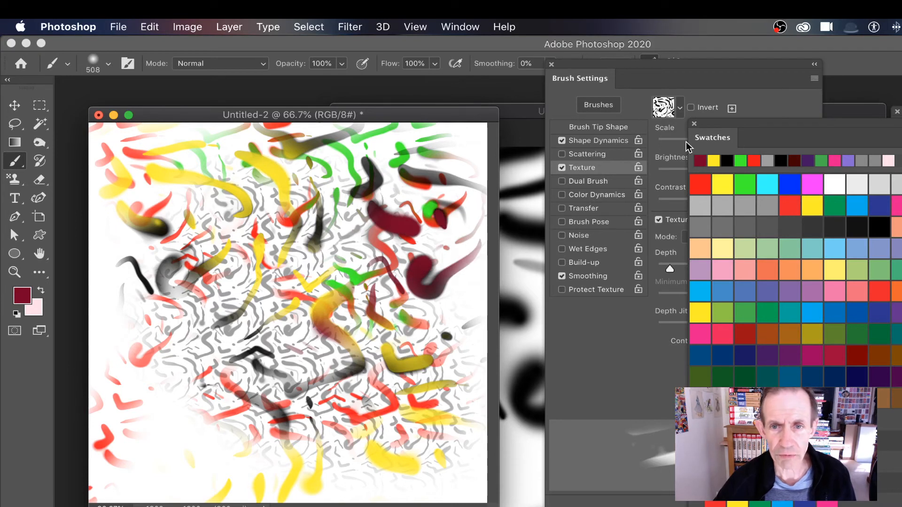
left_click_drag(686, 142, 727, 143)
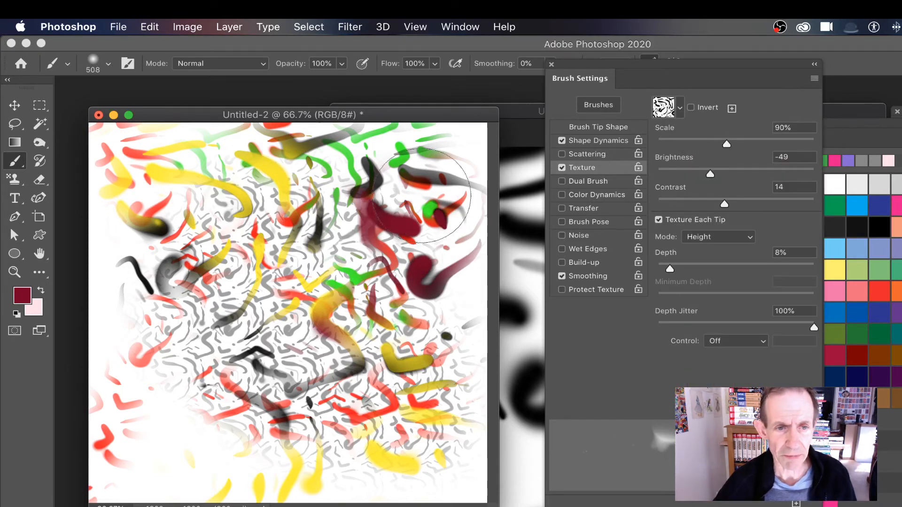
mouse_move(422, 196)
left_mouse_down()
mouse_move(285, 183)
mouse_move(230, 197)
left_mouse_up()
Step: Choose the periwinkle blue swatch and paint large squiggles around the edges and lower part of the canvas
left_click(879, 249)
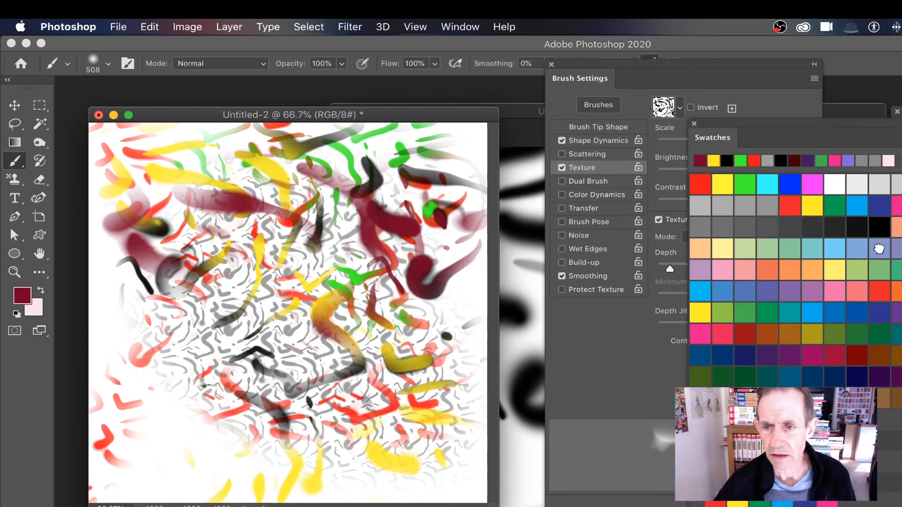
left_click(878, 249)
mouse_move(456, 146)
left_mouse_down()
mouse_move(342, 188)
mouse_move(197, 187)
mouse_move(219, 374)
mouse_move(242, 428)
mouse_move(446, 329)
mouse_move(447, 286)
left_mouse_up()
mouse_move(282, 422)
left_mouse_down()
mouse_move(342, 462)
mouse_move(432, 460)
left_mouse_up()
mouse_move(198, 451)
left_mouse_down()
mouse_move(108, 423)
mouse_move(108, 277)
left_mouse_up()
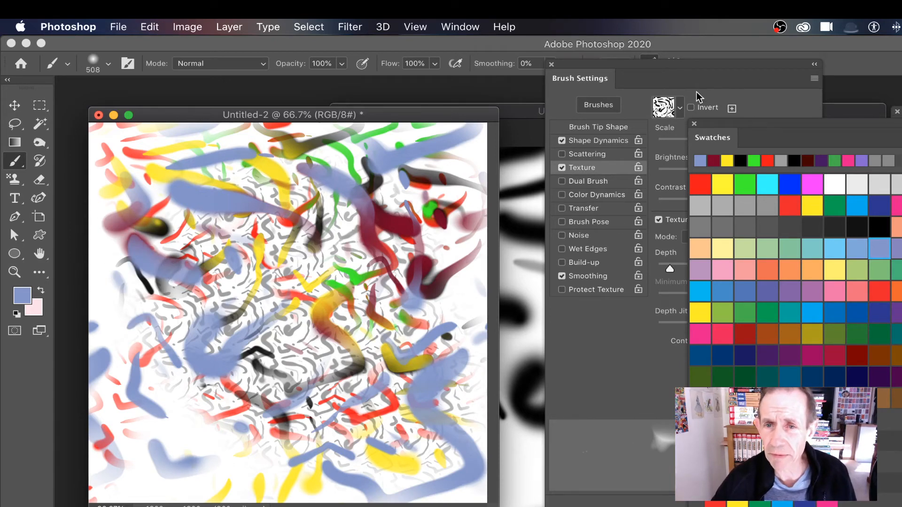
Step: Reduce the brush texture scale to 21% and paint small periwinkle squiggles on the canvas's right side
left_click(680, 108)
left_click(717, 105)
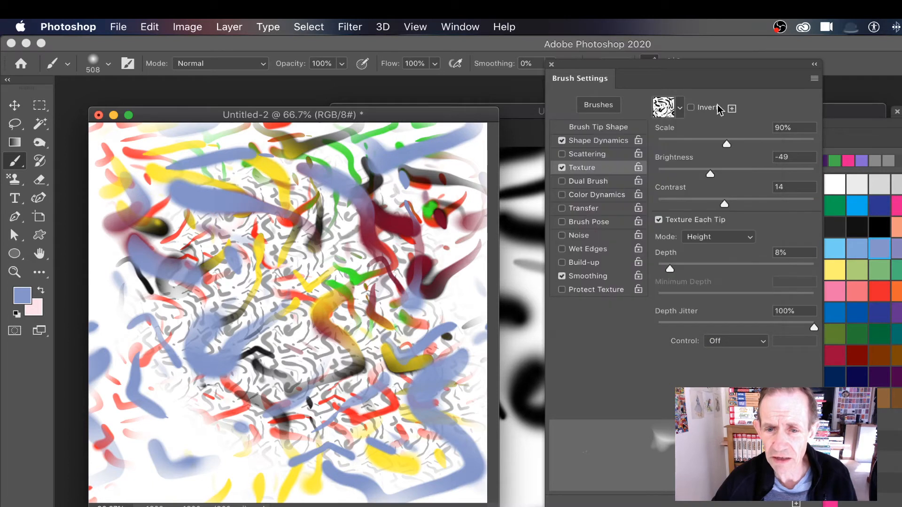
left_click_drag(727, 145, 674, 141)
mouse_move(385, 334)
left_mouse_down()
mouse_move(444, 310)
mouse_move(465, 198)
left_mouse_up()
Step: Choose the near-black swatch and paint fine squiggles over the right and lower-centre areas
left_click(860, 233)
left_click(857, 227)
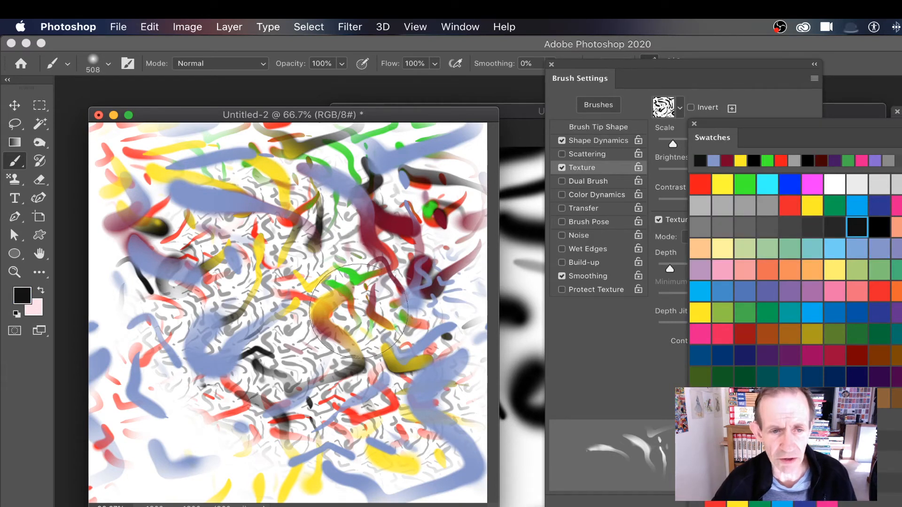
mouse_move(390, 328)
left_mouse_down()
mouse_move(442, 319)
mouse_move(415, 318)
mouse_move(305, 383)
left_mouse_up()
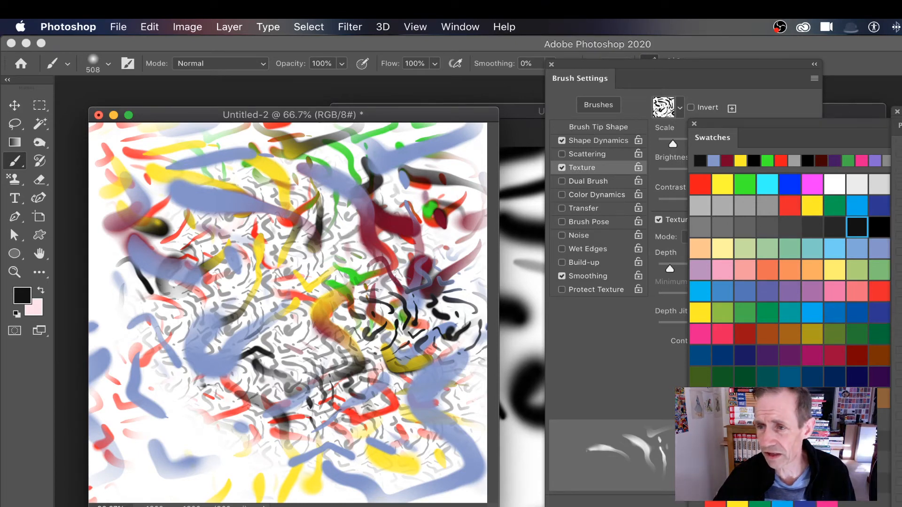
Step: Clear the canvas to white and cover it with the small near-black squiggle texture
key("Delete")
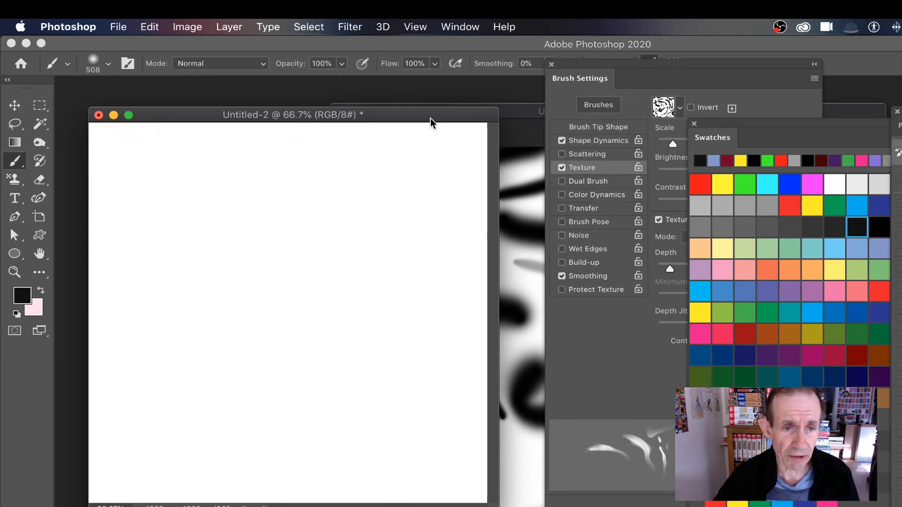
mouse_move(355, 224)
left_mouse_down()
mouse_move(423, 178)
mouse_move(188, 202)
mouse_move(367, 180)
mouse_move(202, 296)
mouse_move(301, 281)
mouse_move(220, 324)
mouse_move(376, 305)
mouse_move(366, 403)
left_mouse_up()
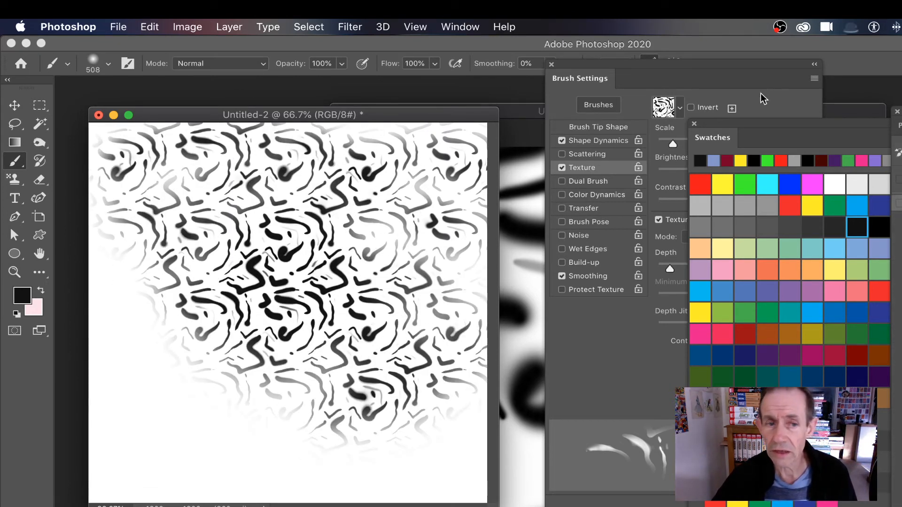
mouse_move(446, 320)
left_mouse_down()
mouse_move(310, 408)
mouse_move(383, 470)
mouse_move(151, 399)
mouse_move(121, 369)
mouse_move(263, 217)
left_mouse_up()
Step: Apply a Gaussian Blur with a 13.4-pixel radius to the painted pattern
left_click(350, 27)
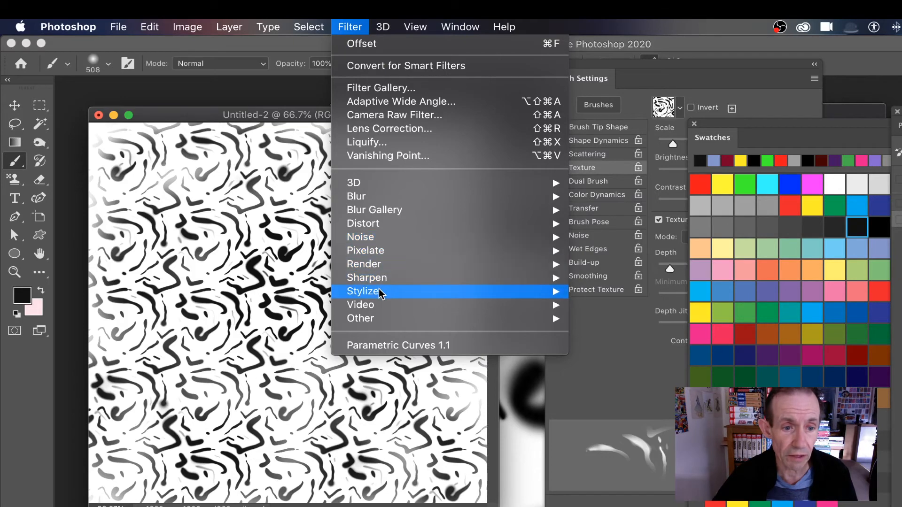
mouse_move(391, 194)
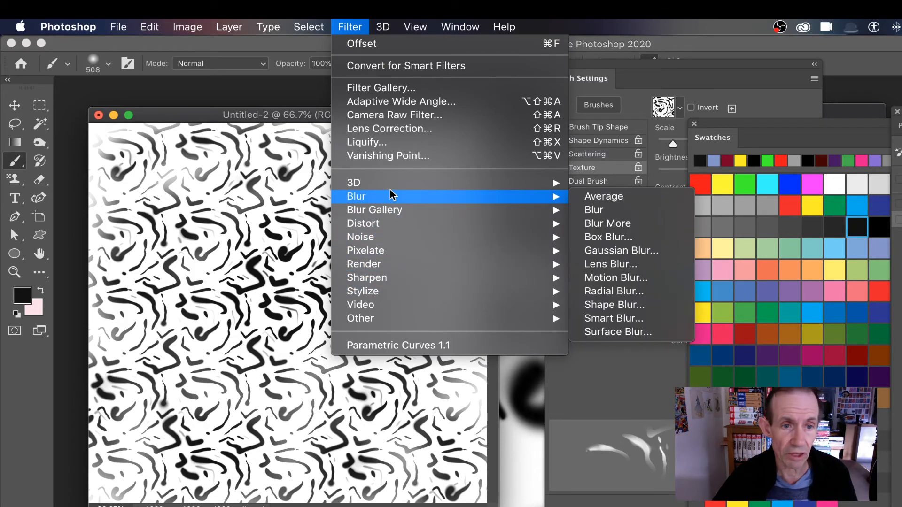
left_click(617, 250)
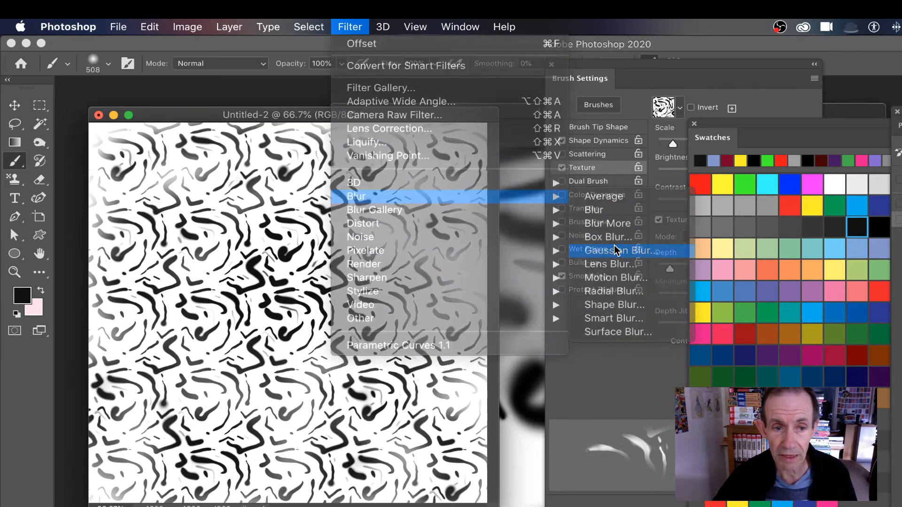
left_click_drag(480, 402, 481, 403)
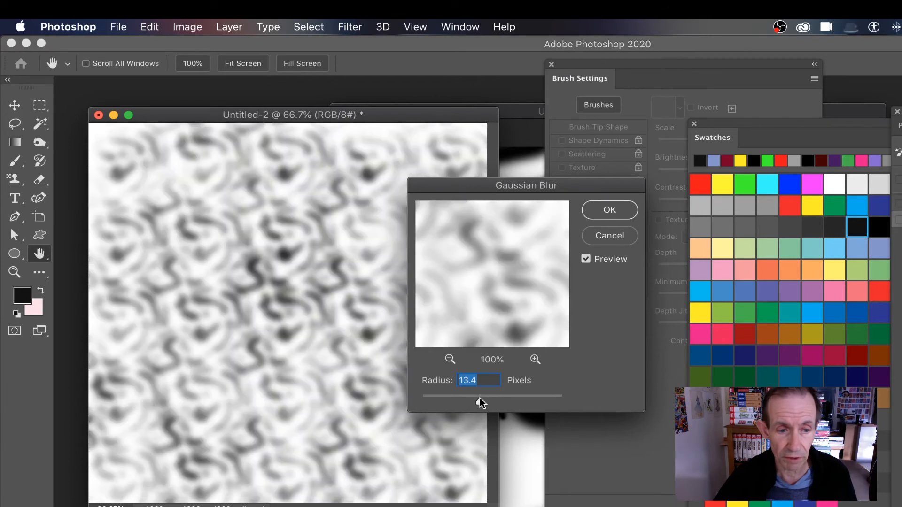
left_click(593, 211)
Step: Paint sharp near-black squiggles over the blurred centre with the brush, then layer light purple squiggles on top
key("b")
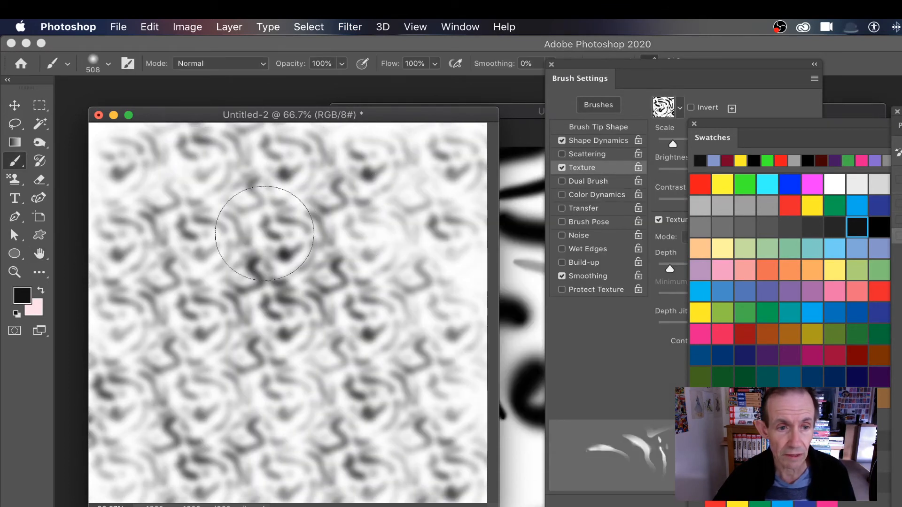
mouse_move(270, 230)
left_mouse_down()
mouse_move(325, 261)
mouse_move(322, 171)
mouse_move(393, 238)
mouse_move(155, 319)
mouse_move(181, 196)
mouse_move(291, 188)
mouse_move(363, 332)
mouse_move(322, 392)
mouse_move(284, 356)
mouse_move(251, 348)
left_mouse_up()
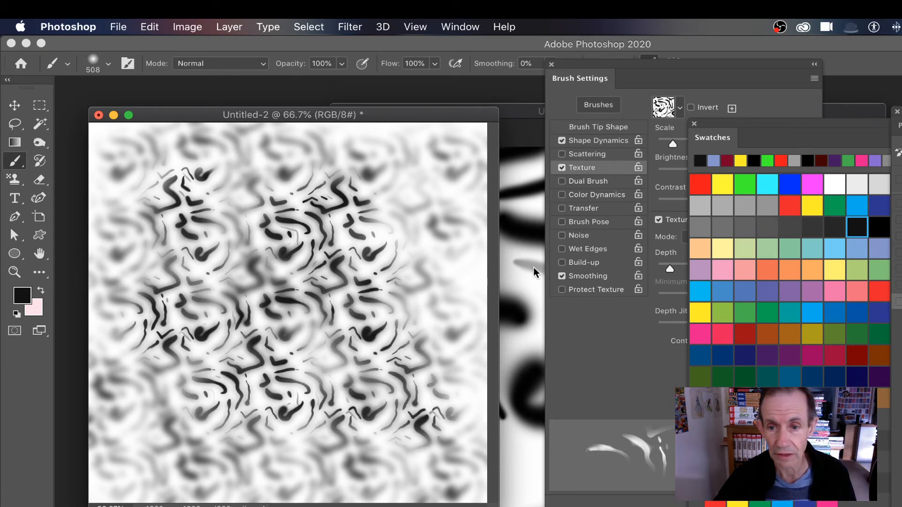
left_click(712, 269)
mouse_move(282, 221)
left_mouse_down()
mouse_move(383, 251)
mouse_move(296, 302)
mouse_move(254, 216)
mouse_move(227, 331)
left_mouse_up()
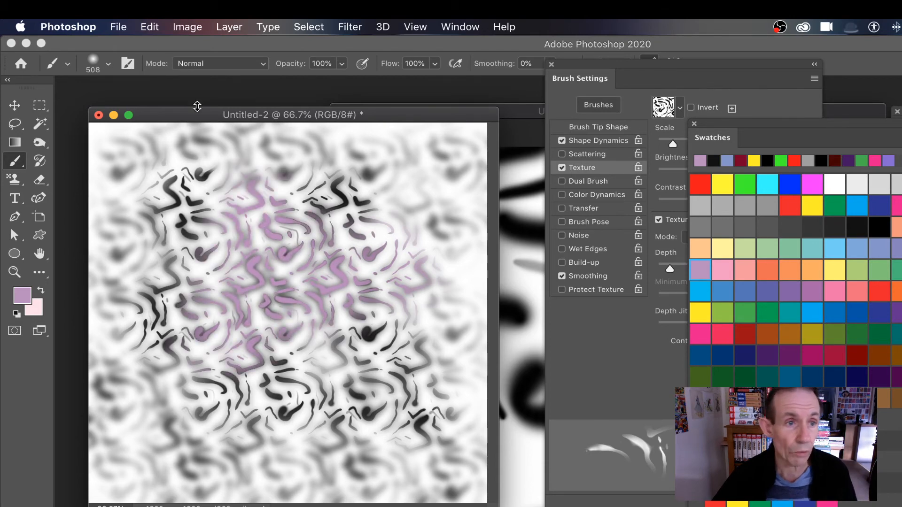
Step: Set the brush mode to Difference with red and a 39% texture scale, and paint squiggles across the canvas
left_click(194, 65)
left_click(203, 326)
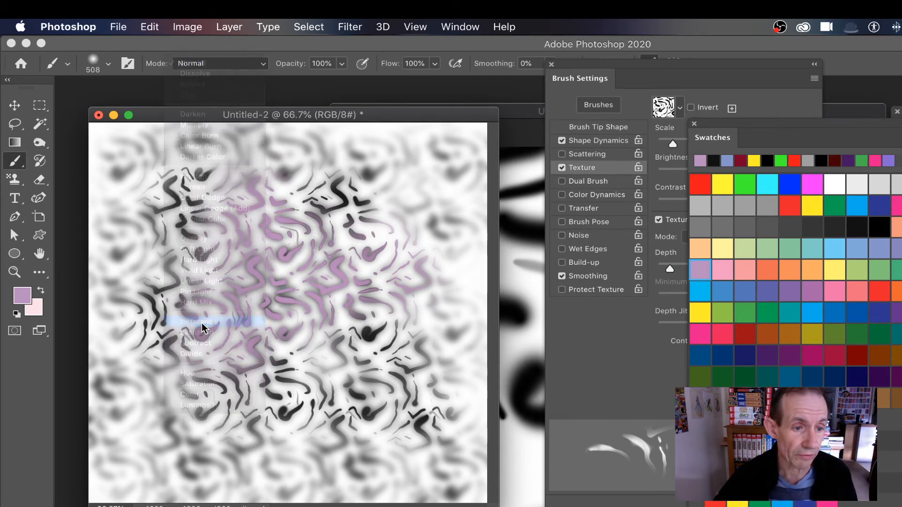
left_click(699, 179)
left_click(735, 102)
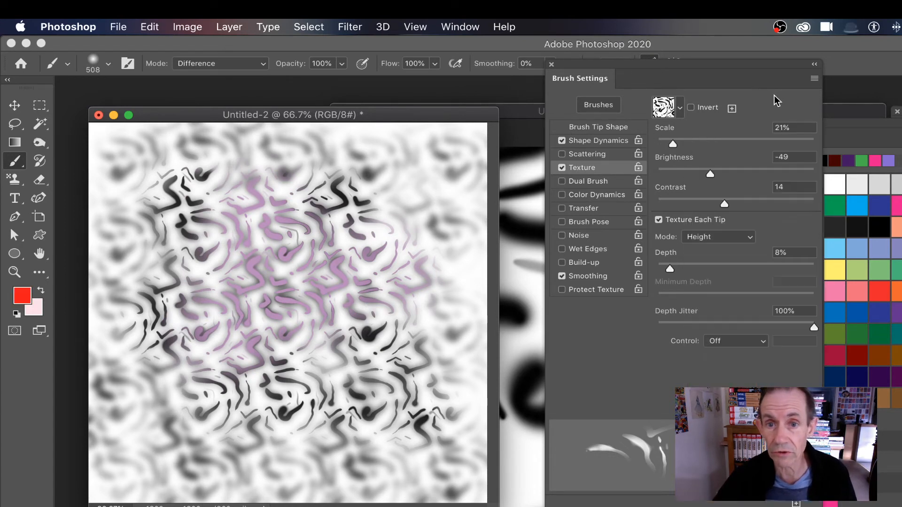
left_click_drag(673, 143, 688, 145)
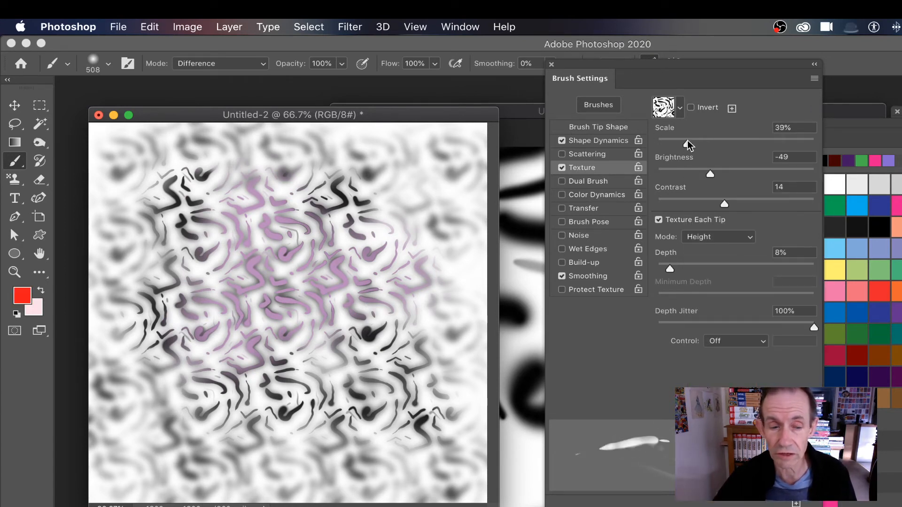
mouse_move(282, 254)
left_mouse_down()
mouse_move(301, 221)
mouse_move(437, 160)
mouse_move(405, 249)
mouse_move(319, 305)
mouse_move(197, 287)
mouse_move(122, 139)
mouse_move(150, 413)
mouse_move(240, 404)
mouse_move(282, 465)
mouse_move(266, 324)
mouse_move(385, 300)
mouse_move(451, 272)
left_mouse_up()
Step: Reapply the last Gaussian Blur and paint sharp Difference-mode squiggles over the upper canvas
left_click(350, 27)
left_click(351, 41)
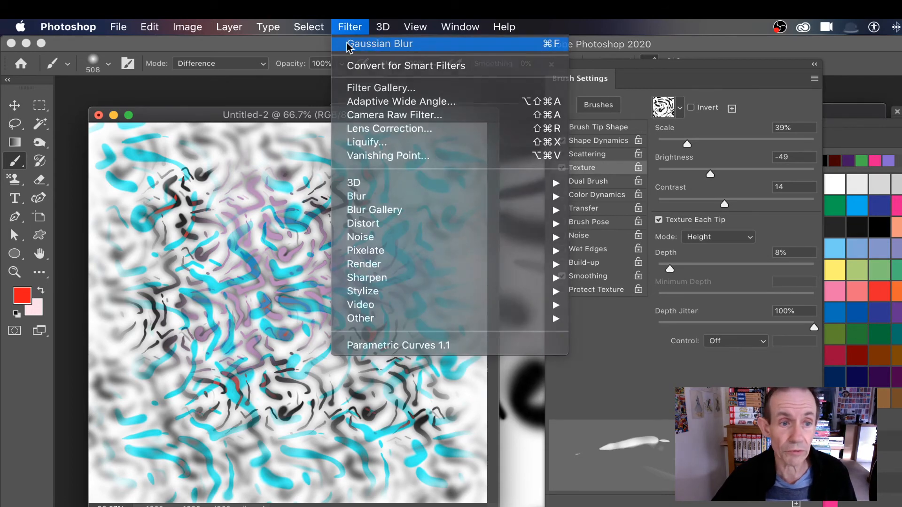
mouse_move(237, 229)
left_mouse_down()
mouse_move(322, 166)
mouse_move(386, 188)
left_mouse_up()
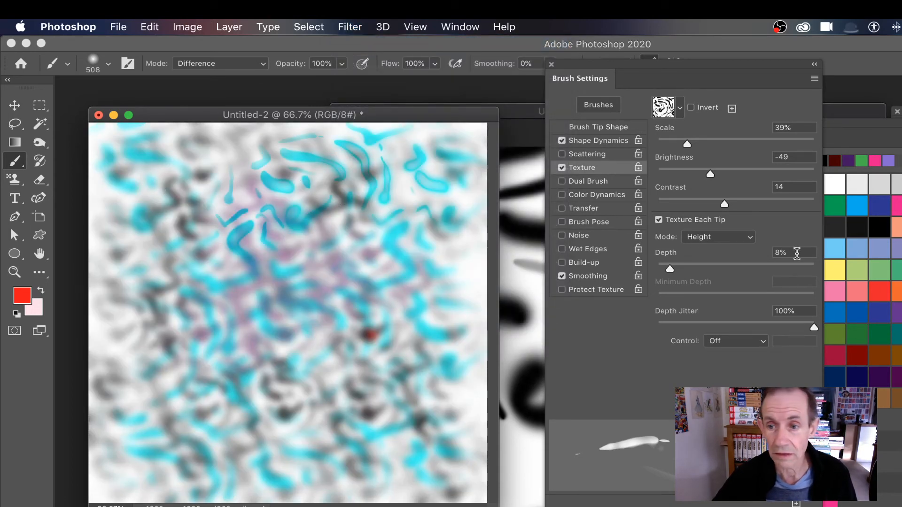
Step: Paint Difference-mode squiggles over the central area with another red swatch, then with the pinkish-red swatch
left_click(883, 292)
mouse_move(338, 235)
left_mouse_down()
mouse_move(479, 197)
mouse_move(357, 282)
mouse_move(375, 329)
left_mouse_up()
left_click(726, 327)
mouse_move(212, 306)
left_mouse_down()
mouse_move(305, 225)
mouse_move(404, 197)
mouse_move(422, 292)
mouse_move(221, 245)
left_mouse_up()
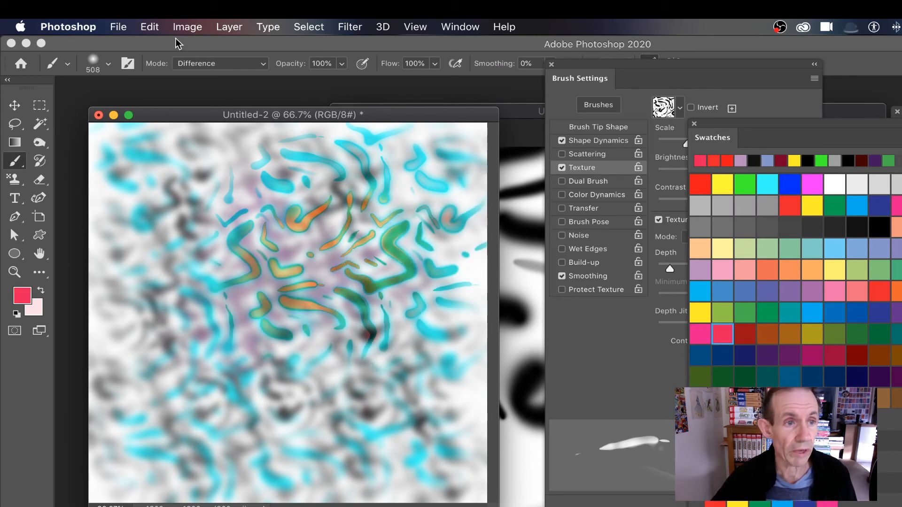
Step: Switch the brush mode to Darken and paint pinkish-red squiggles over the upper canvas, then bright red ones extending lower
left_click(195, 63)
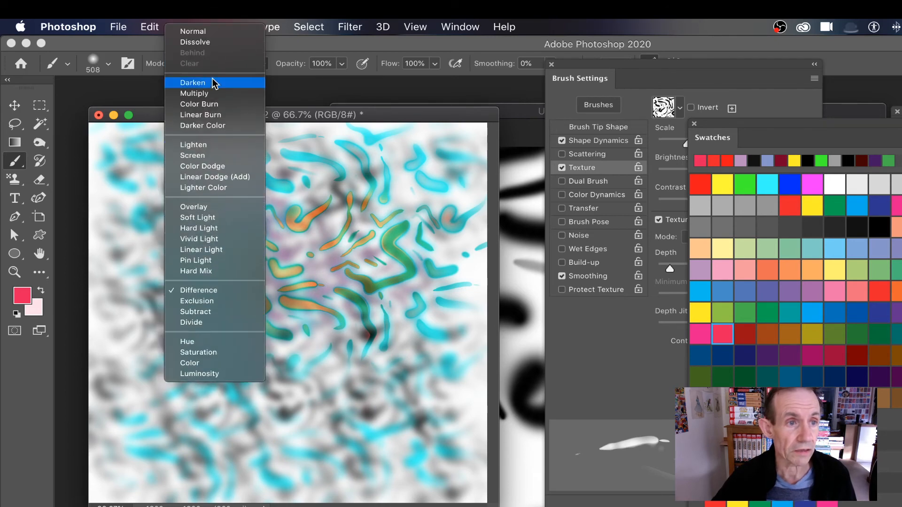
key("Return")
mouse_move(282, 141)
left_mouse_down()
mouse_move(376, 202)
mouse_move(394, 234)
mouse_move(455, 282)
mouse_move(339, 300)
mouse_move(111, 232)
mouse_move(202, 150)
left_mouse_up()
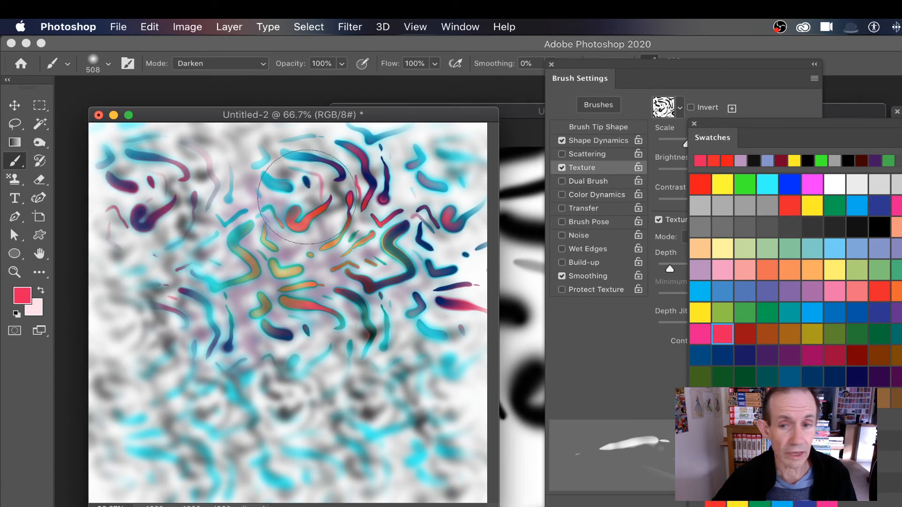
left_click(700, 185)
mouse_move(281, 226)
left_mouse_down()
mouse_move(311, 215)
mouse_move(289, 172)
mouse_move(348, 168)
mouse_move(313, 142)
mouse_move(403, 194)
mouse_move(422, 364)
mouse_move(399, 389)
mouse_move(429, 441)
mouse_move(155, 413)
left_mouse_up()
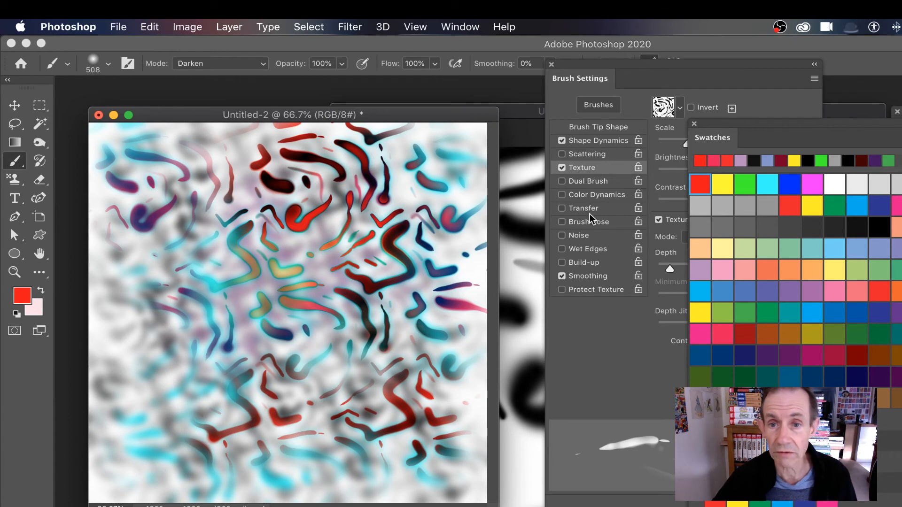
Step: Enlarge the brush texture scale, then paint red Darken-mode squiggles across the canvas and light yellow ones over the upper and central areas
left_click_drag(681, 142, 716, 144)
mouse_move(263, 225)
left_mouse_down()
mouse_move(420, 164)
mouse_move(406, 187)
mouse_move(451, 220)
mouse_move(494, 317)
mouse_move(411, 346)
mouse_move(312, 436)
mouse_move(167, 437)
mouse_move(163, 303)
mouse_move(103, 206)
mouse_move(141, 339)
mouse_move(130, 444)
mouse_move(148, 468)
mouse_move(374, 451)
left_mouse_up()
left_click(835, 270)
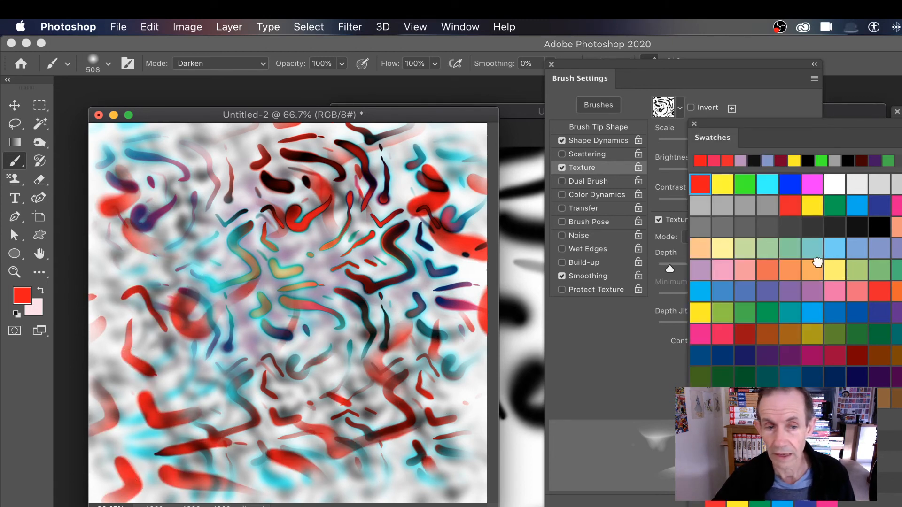
mouse_move(358, 258)
left_mouse_down()
mouse_move(380, 374)
mouse_move(224, 386)
mouse_move(168, 248)
mouse_move(197, 157)
mouse_move(347, 207)
left_mouse_up()
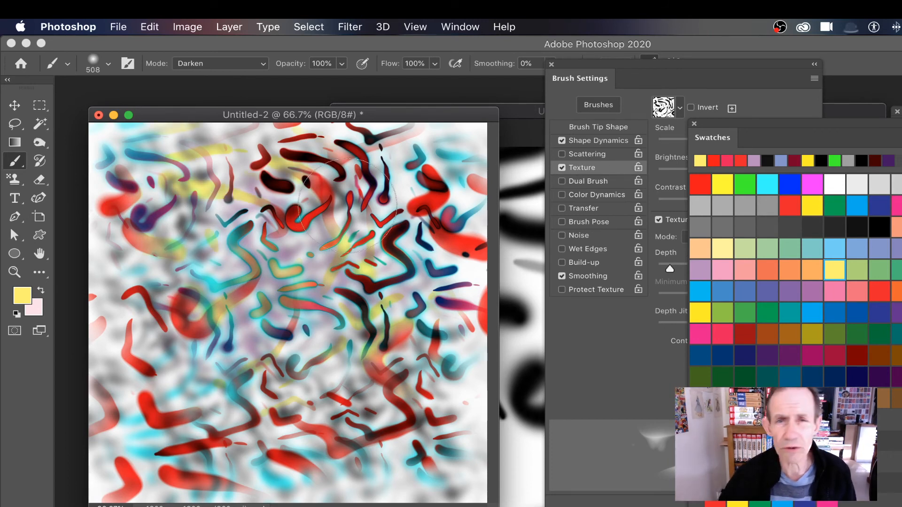
Step: Invert the colours of the squiggle artwork
left_click(187, 28)
mouse_move(207, 66)
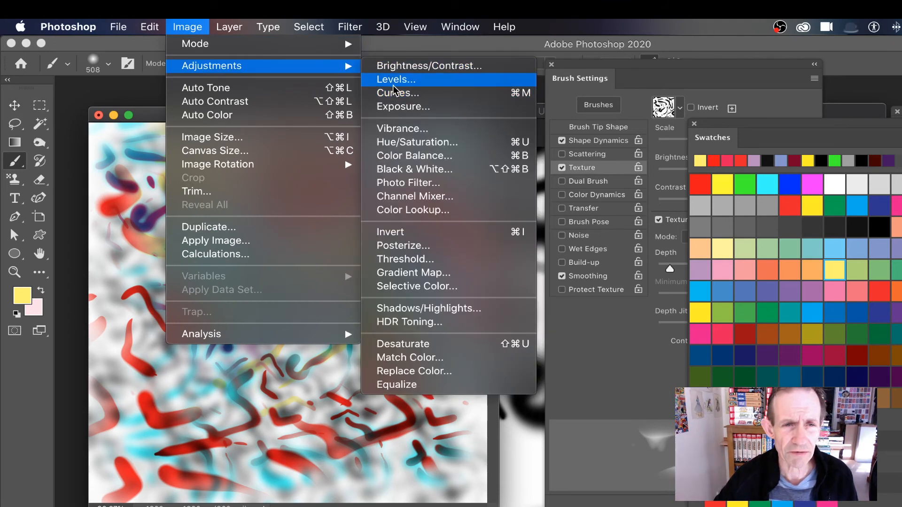
left_click(399, 232)
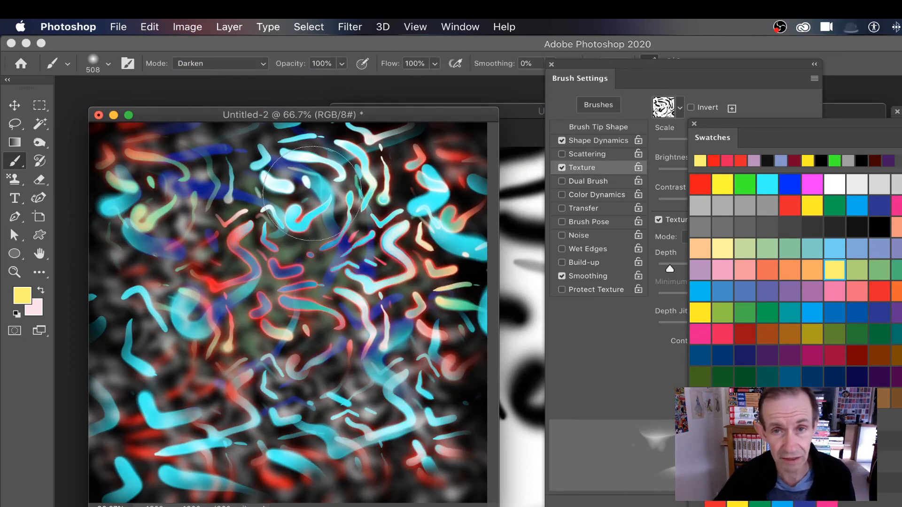
Step: Apply the Oil Paint filter twice with stylization 9.5, cleanliness 9.4, scale 5.8 and bristle detail 10.0
left_click(350, 27)
mouse_move(383, 291)
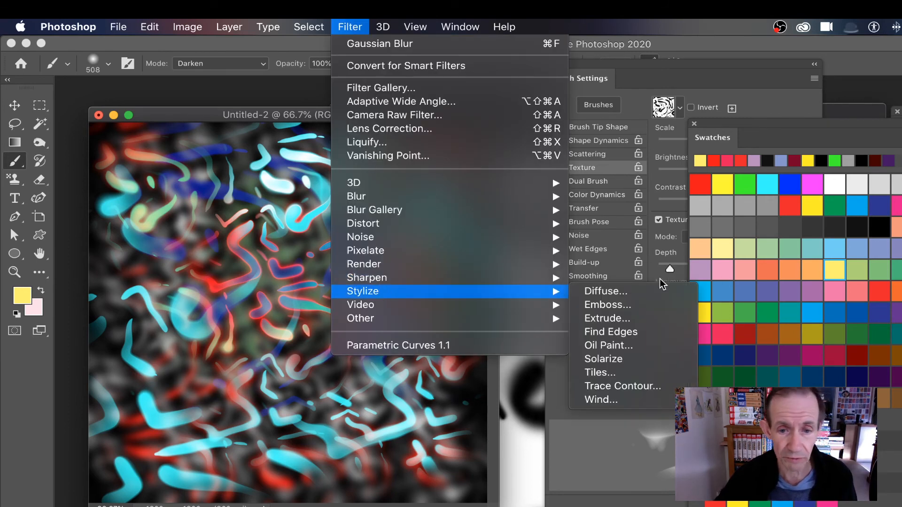
left_click(619, 344)
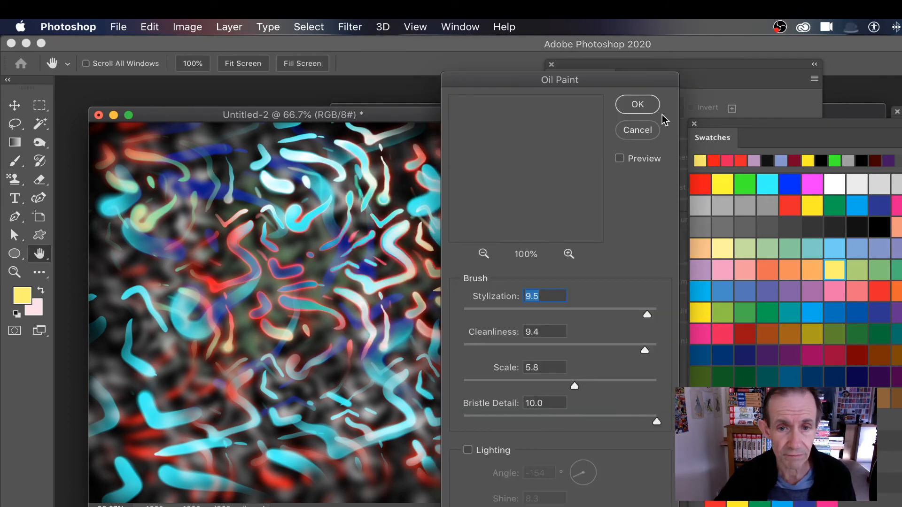
left_click(638, 104)
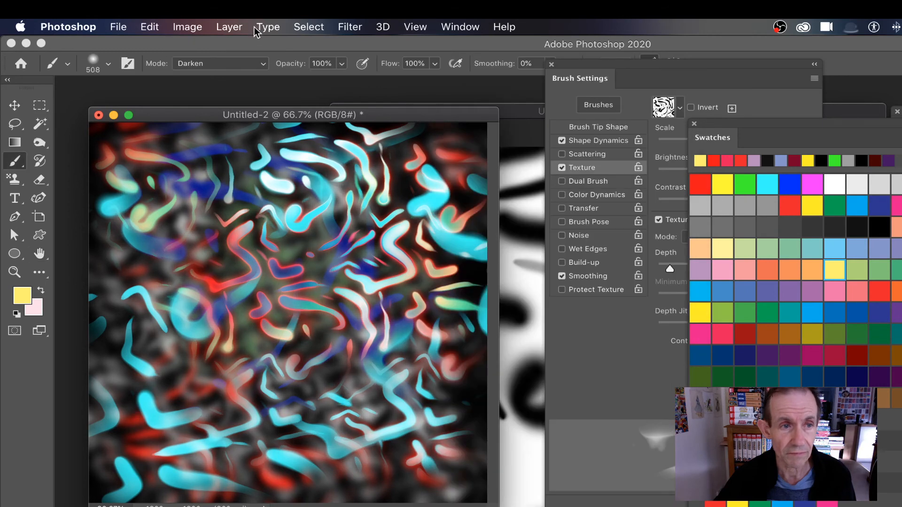
left_click(351, 28)
left_click(362, 45)
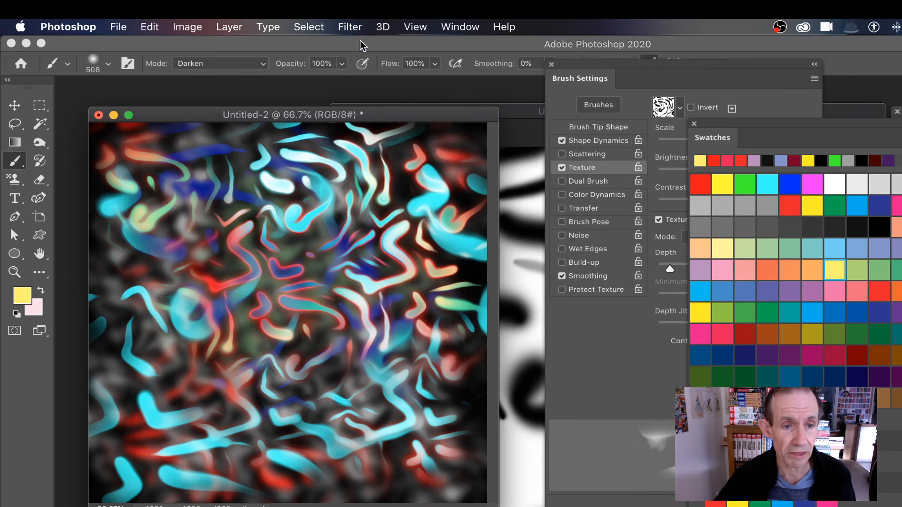
Step: Adjust the artwork's vibrance to +33 and its saturation to +61
left_click(183, 28)
mouse_move(195, 64)
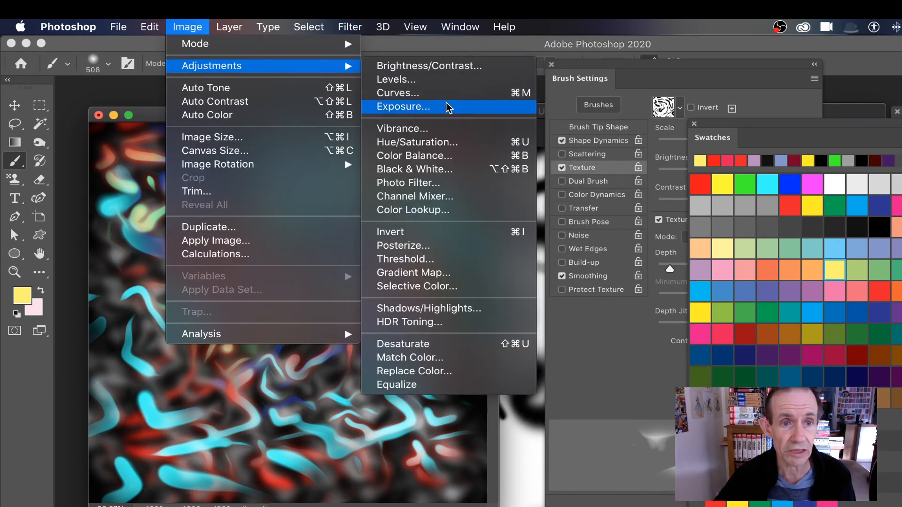
left_click(425, 132)
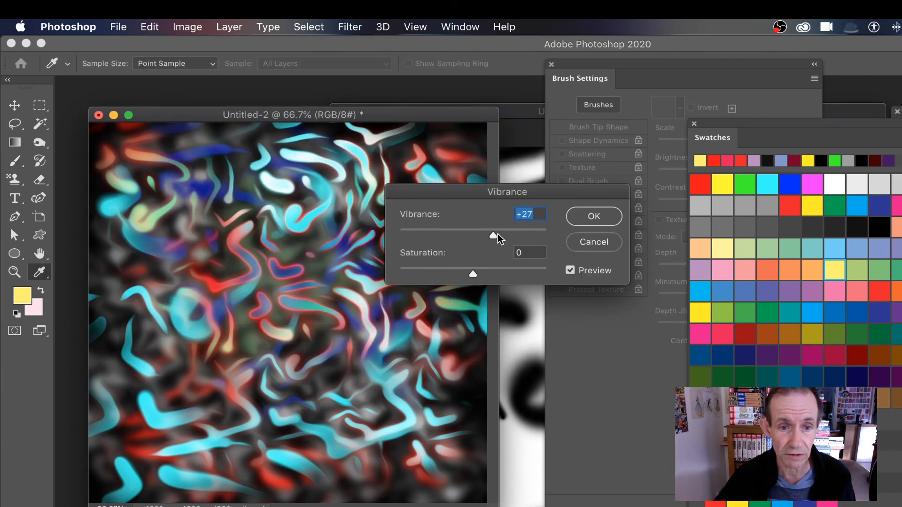
left_click_drag(492, 272, 515, 274)
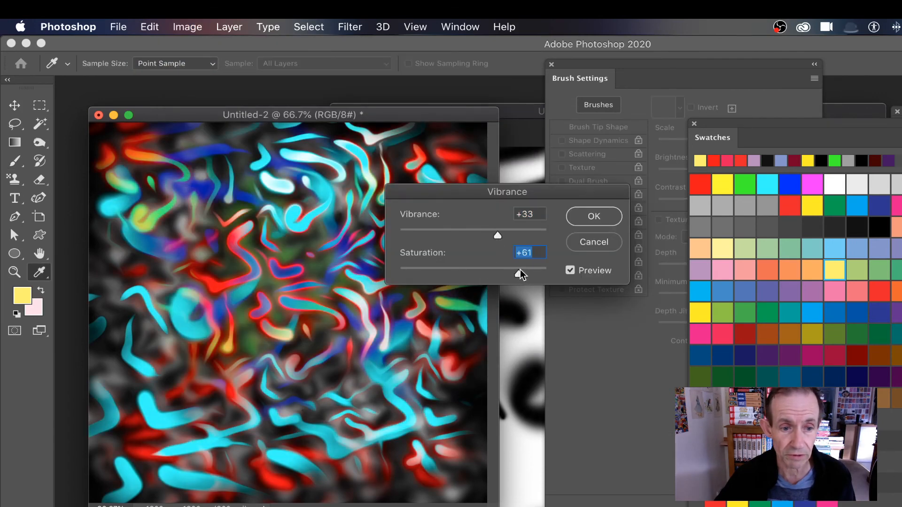
left_click(594, 216)
key("b")
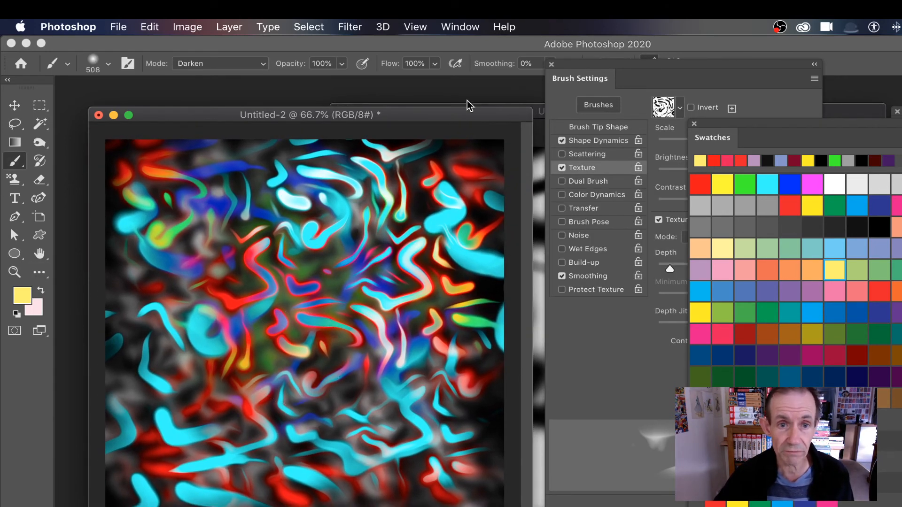
Step: Move the artwork window aside and bring the Untitled-1 squiggle pattern document to the front
left_click_drag(468, 119, 330, 125)
left_click(477, 112)
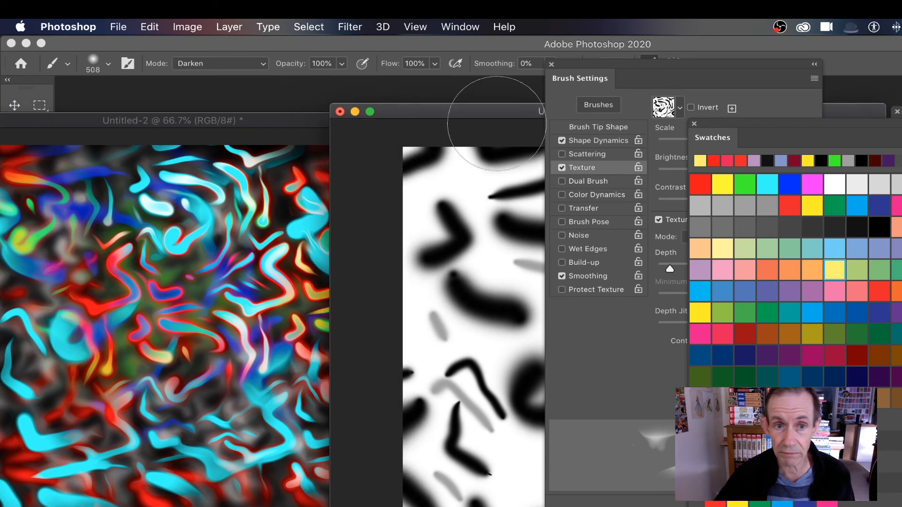
mouse_move(491, 112)
left_mouse_down()
mouse_move(316, 125)
mouse_move(474, 119)
mouse_move(262, 119)
left_mouse_up()
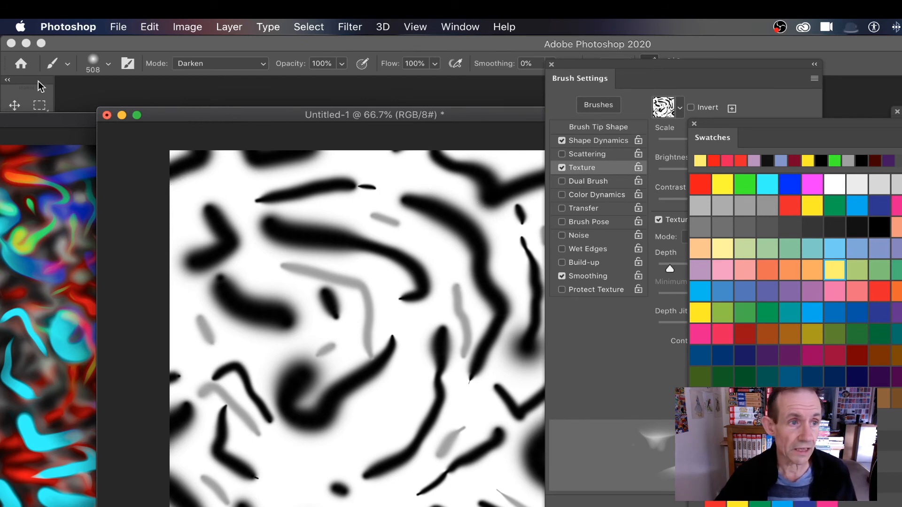
Step: Reduce the brush size to 71 and turn off its texture
left_click(108, 65)
mouse_move(111, 109)
left_mouse_down()
mouse_move(155, 108)
mouse_move(118, 108)
left_mouse_up()
left_click(321, 48)
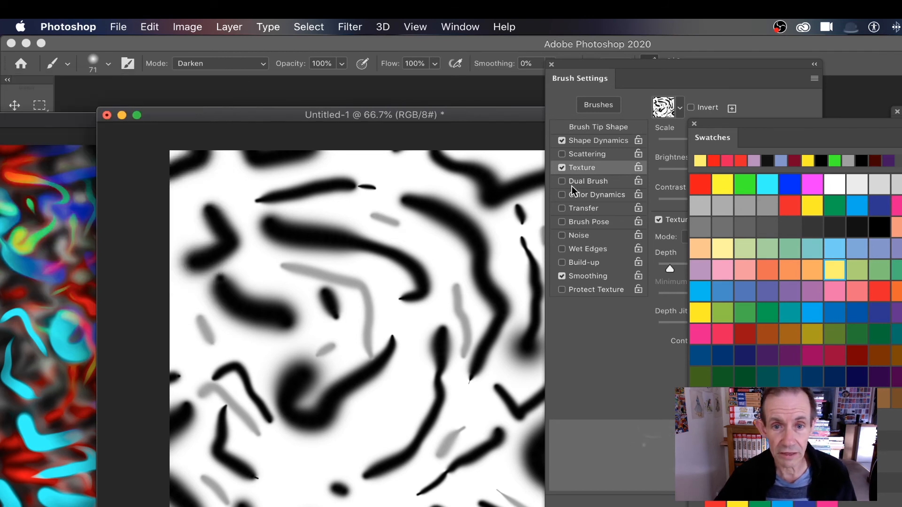
left_click(569, 169)
left_click(562, 169)
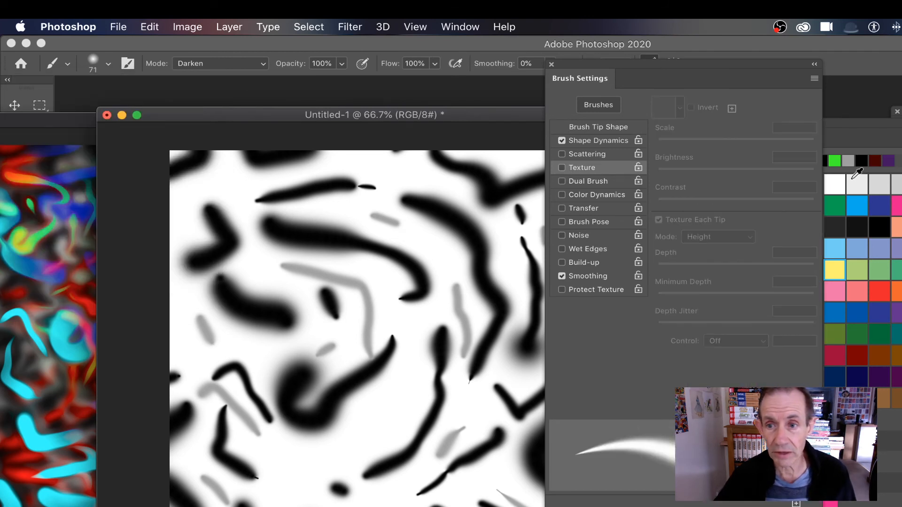
Step: Paint a black scribble and a ring of short black dashes into the gaps between the pattern's squiggles
left_click(884, 228)
mouse_move(468, 263)
left_mouse_down()
mouse_move(452, 242)
mouse_move(423, 245)
mouse_move(454, 281)
mouse_move(436, 258)
left_mouse_up()
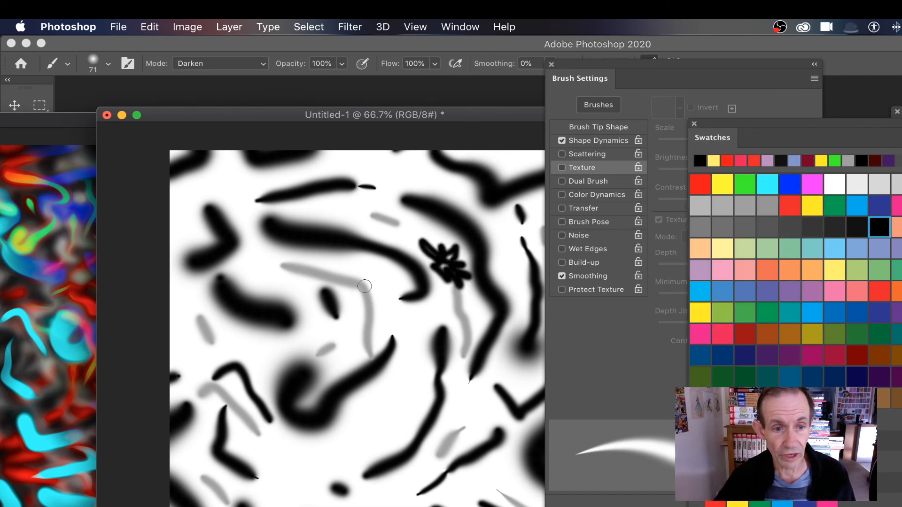
mouse_move(359, 276)
left_mouse_down()
mouse_move(374, 284)
mouse_move(374, 304)
left_mouse_up()
mouse_move(377, 317)
left_mouse_down()
mouse_move(396, 301)
mouse_move(372, 274)
left_mouse_up()
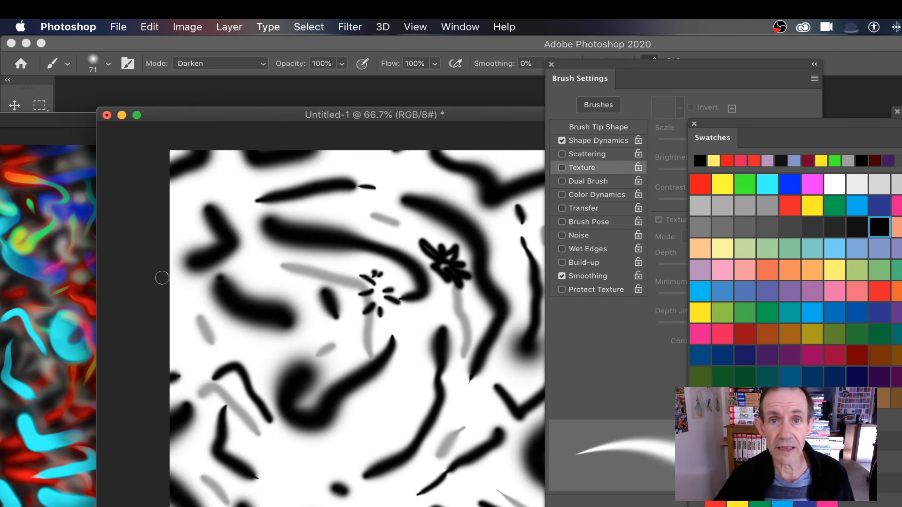
Step: Define the modified squiggle image as a new pattern and bring the Untitled-2 artwork back to the front
left_click(150, 27)
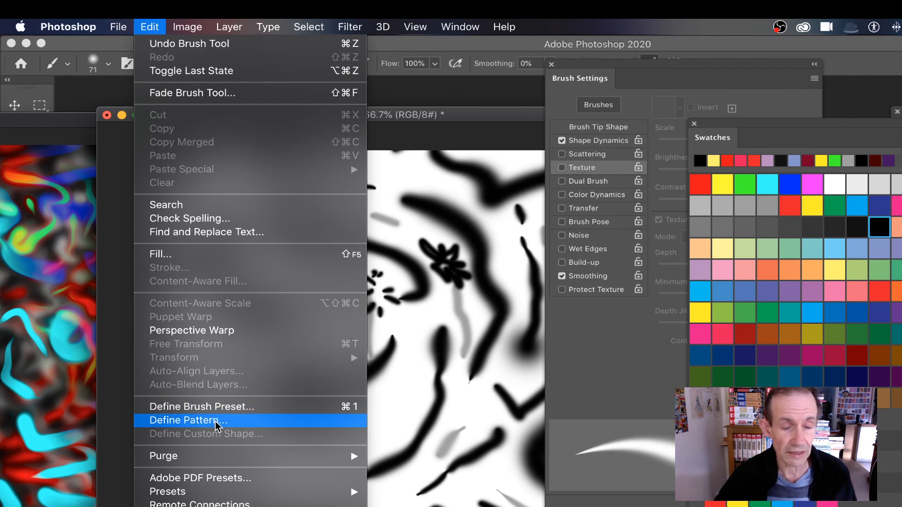
left_click(463, 280)
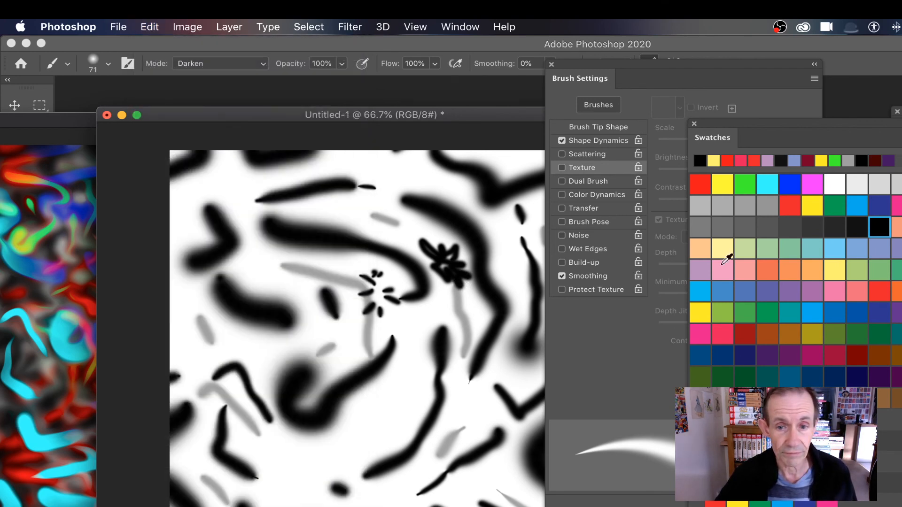
left_click(70, 123)
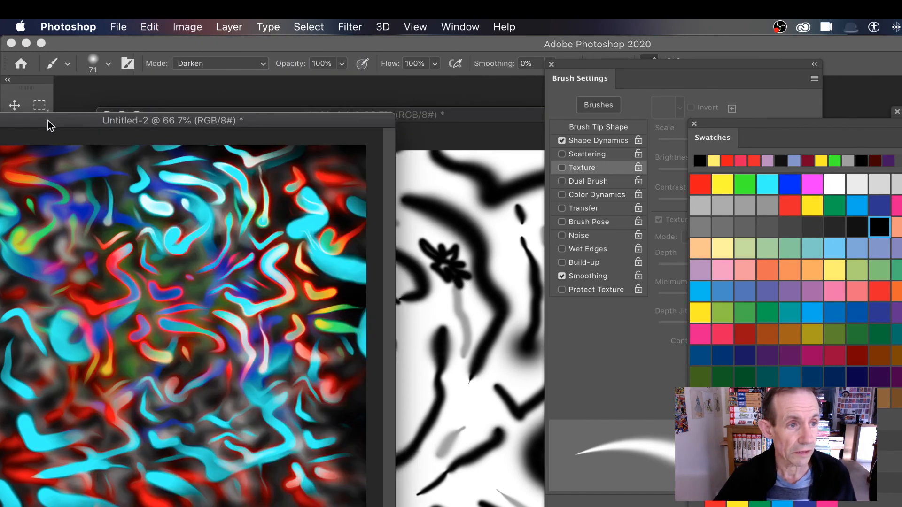
left_click_drag(48, 120, 191, 101)
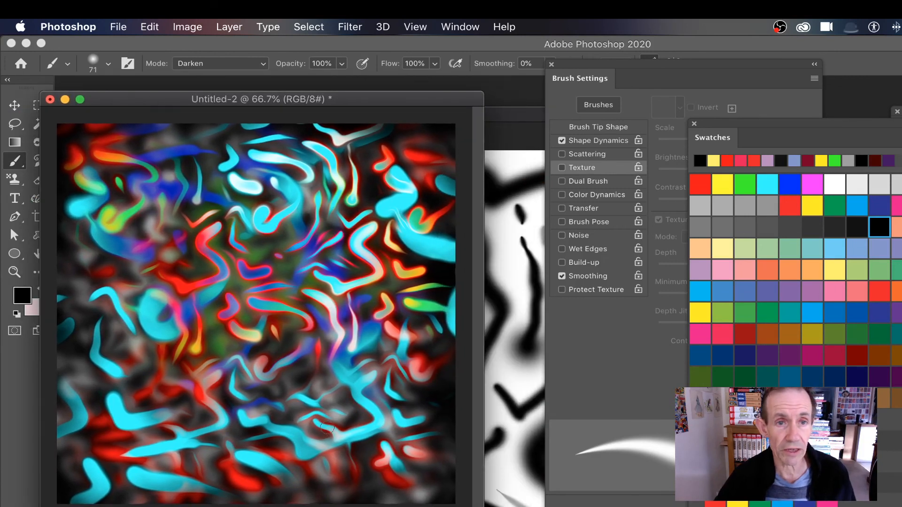